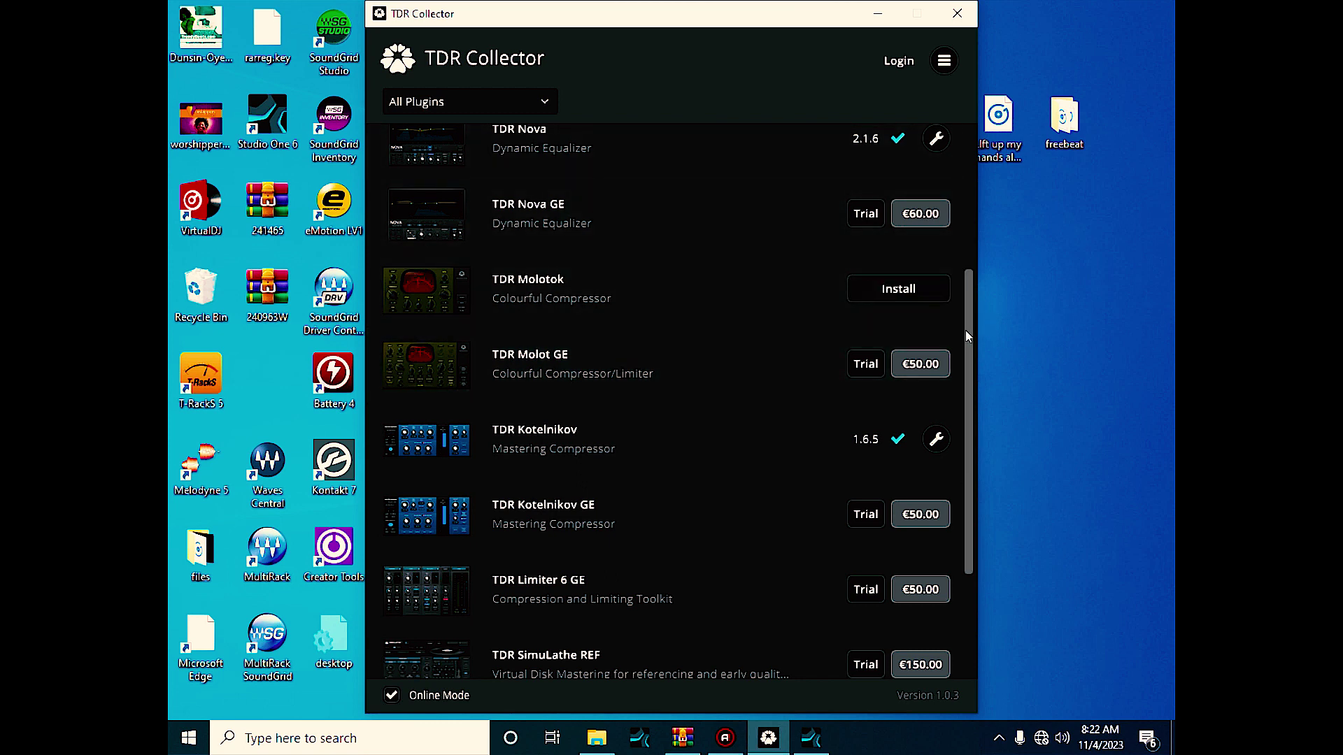
Browse the TDR plugin list and examine the TDR Kotelnikov mastering compressor entry
drag(965, 330, 967, 318)
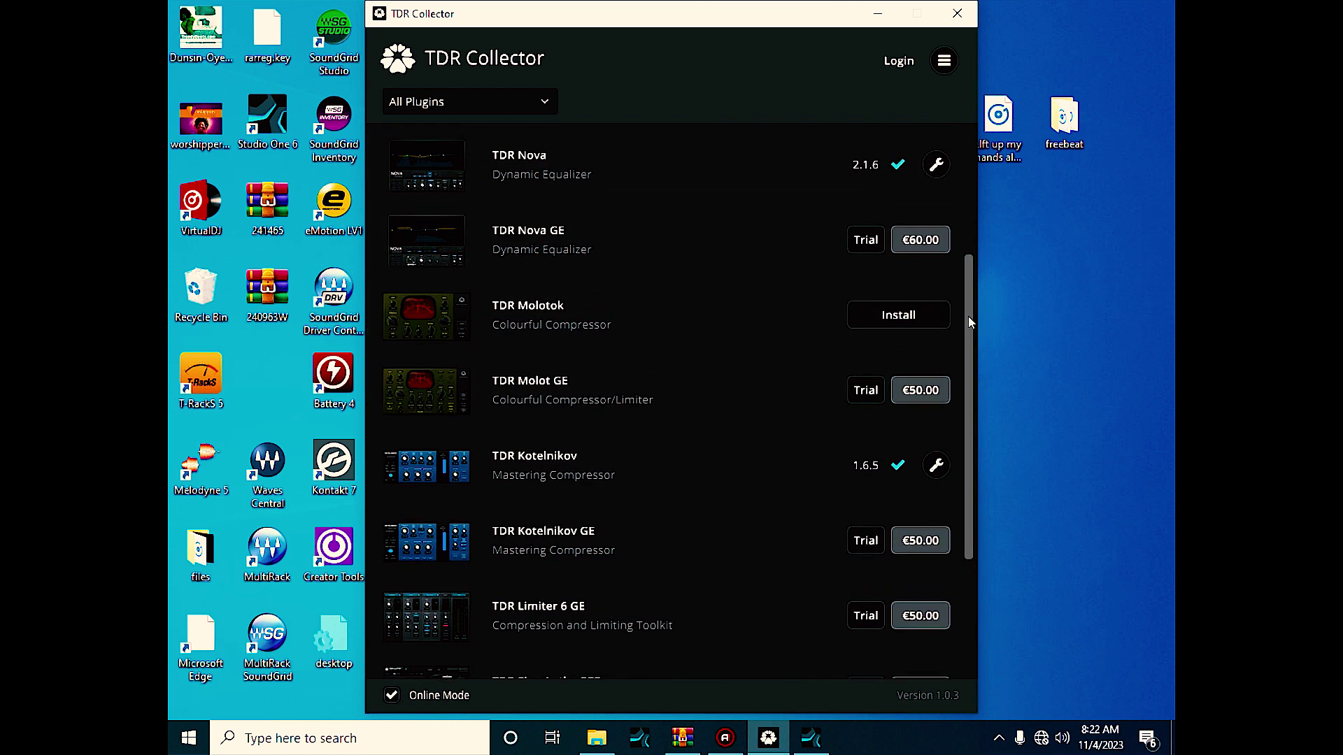
mouse_move(968, 317)
mouse_down()
mouse_move(969, 256)
mouse_move(959, 302)
mouse_up()
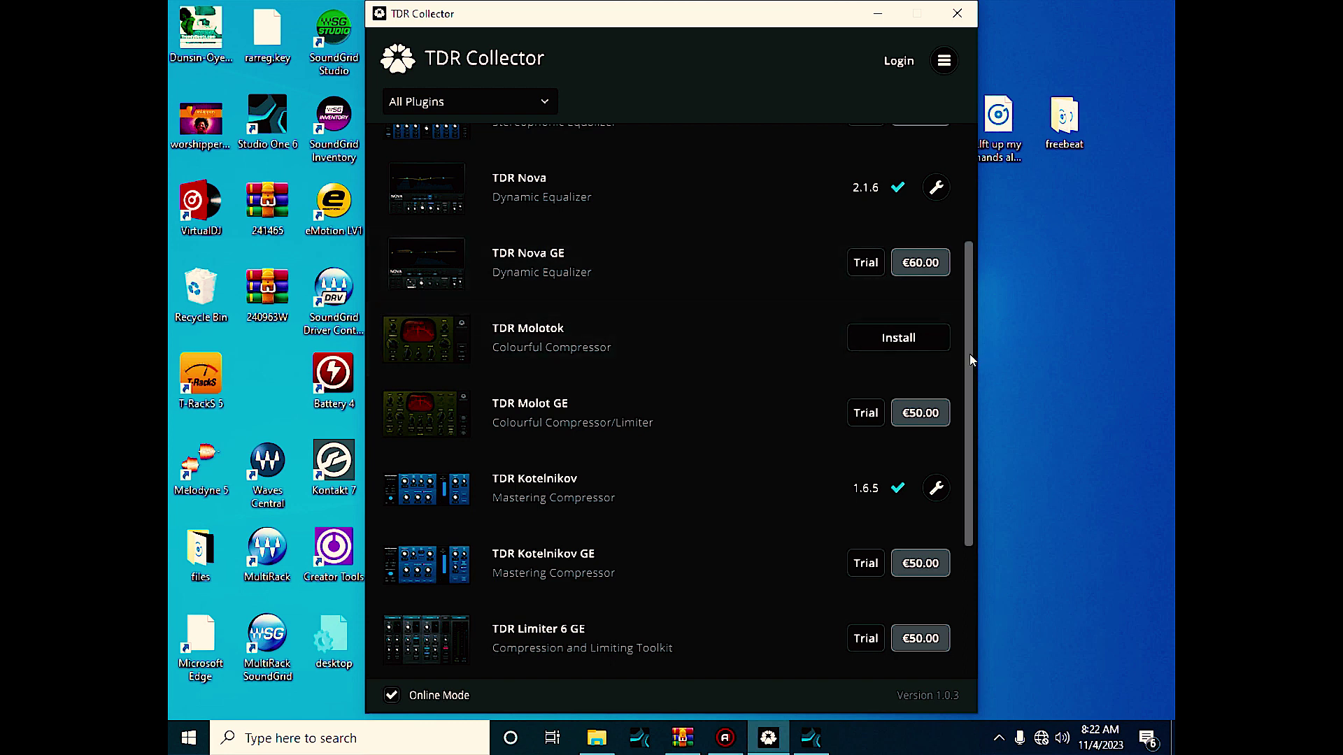
drag(967, 356, 960, 425)
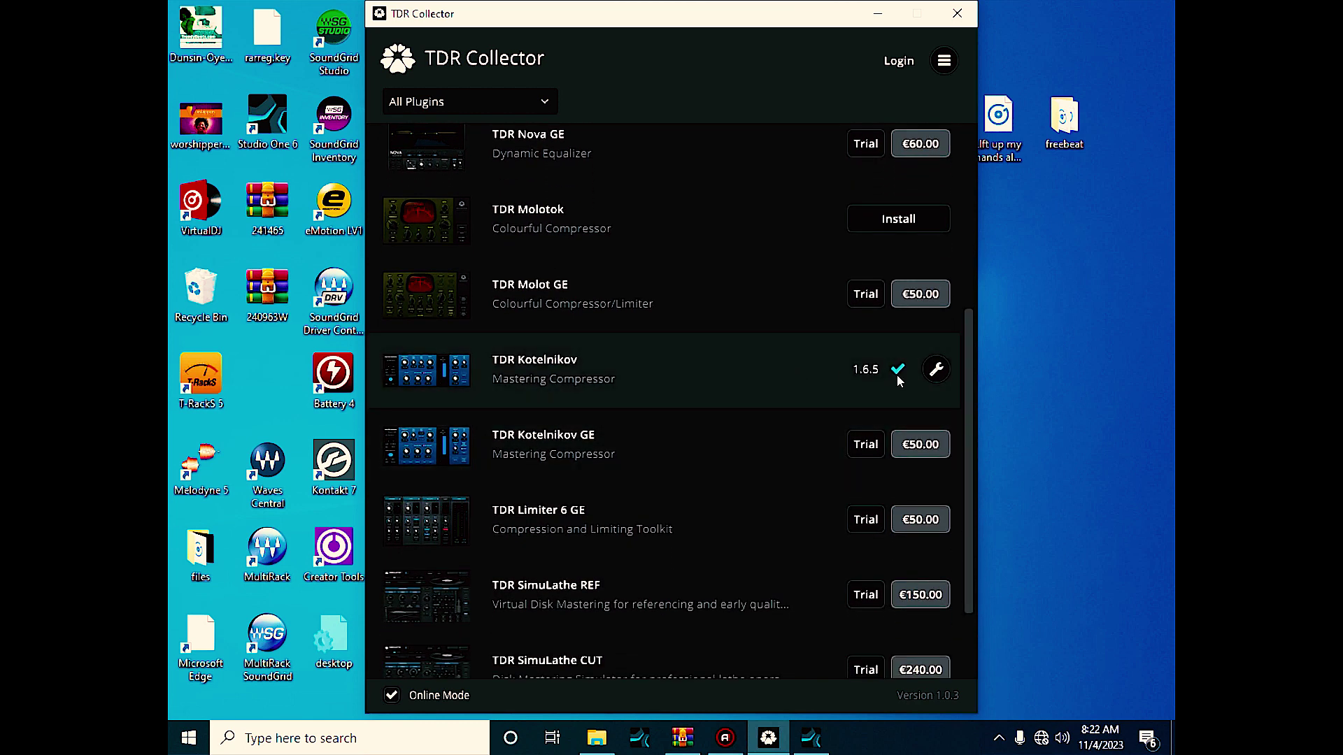
mouse_move(908, 382)
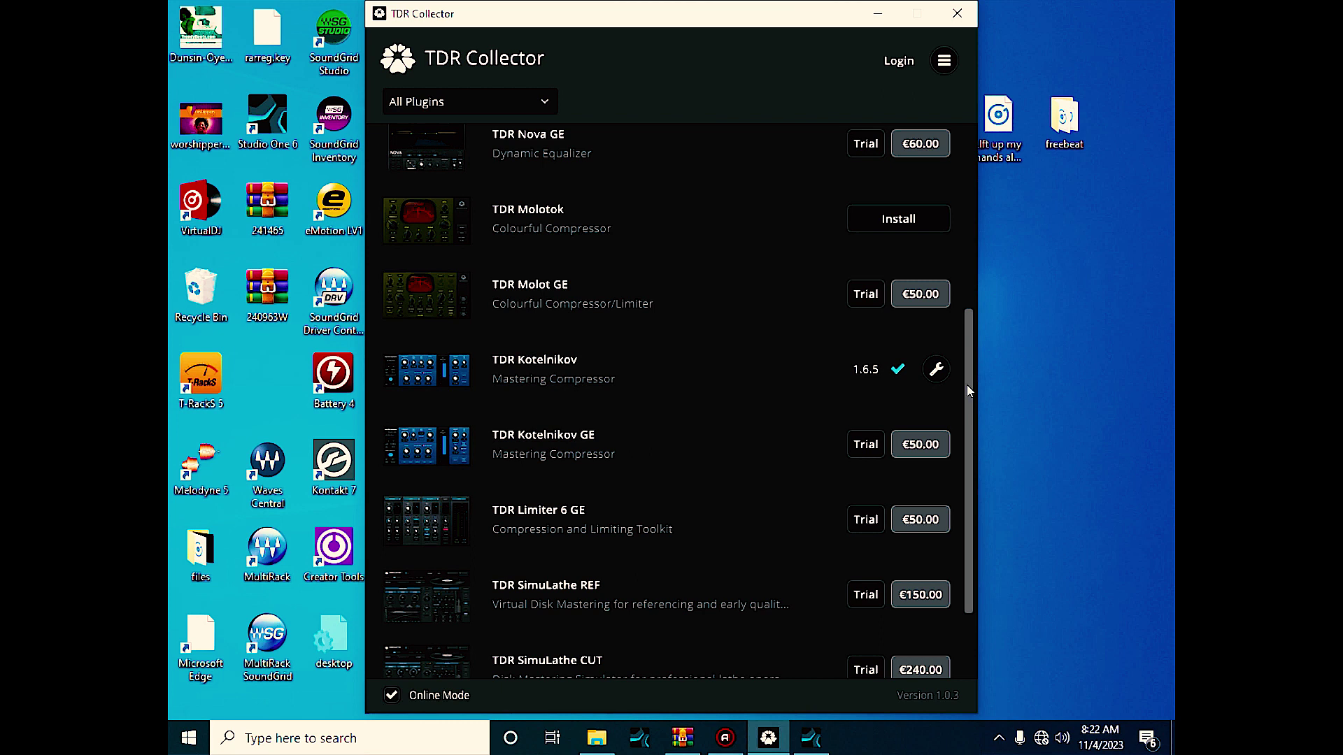
drag(967, 385, 966, 392)
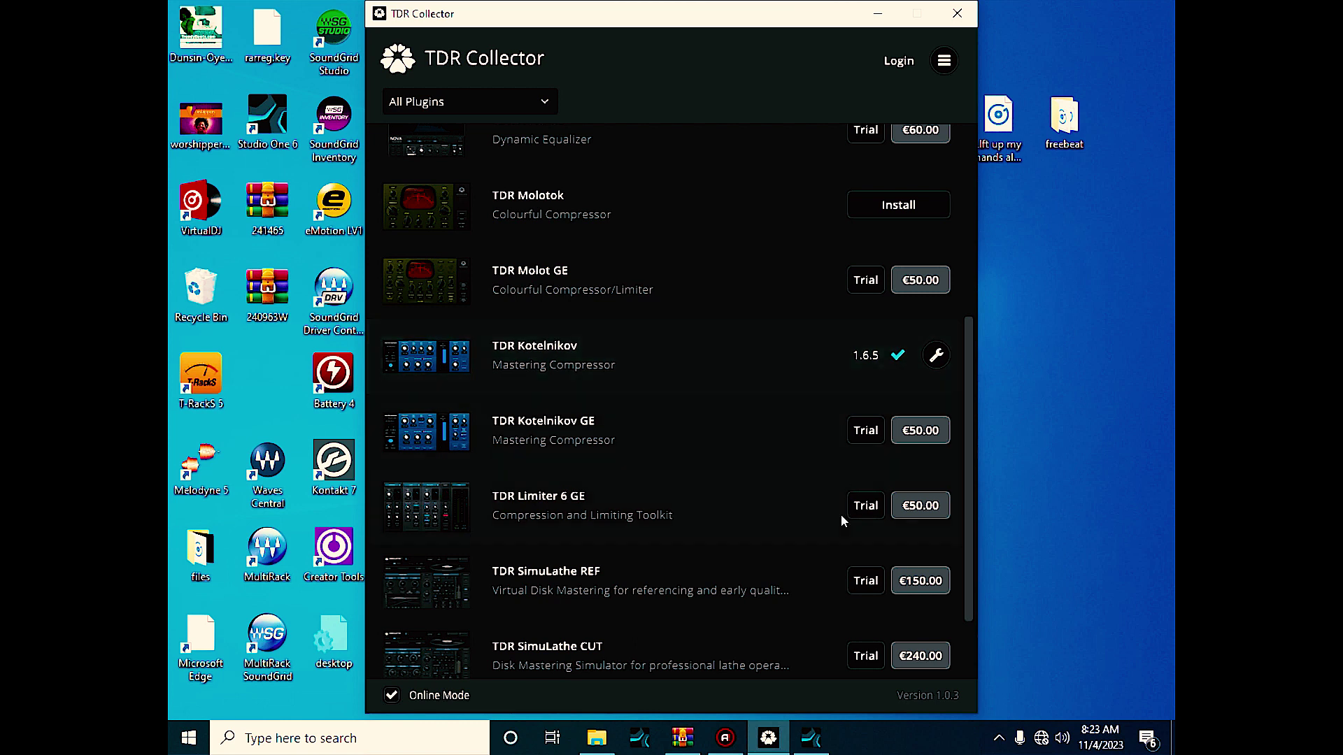
Switch to Studio One and open the TDR Kotelnikov insert on the Singar(2) track
mouse_move(813, 747)
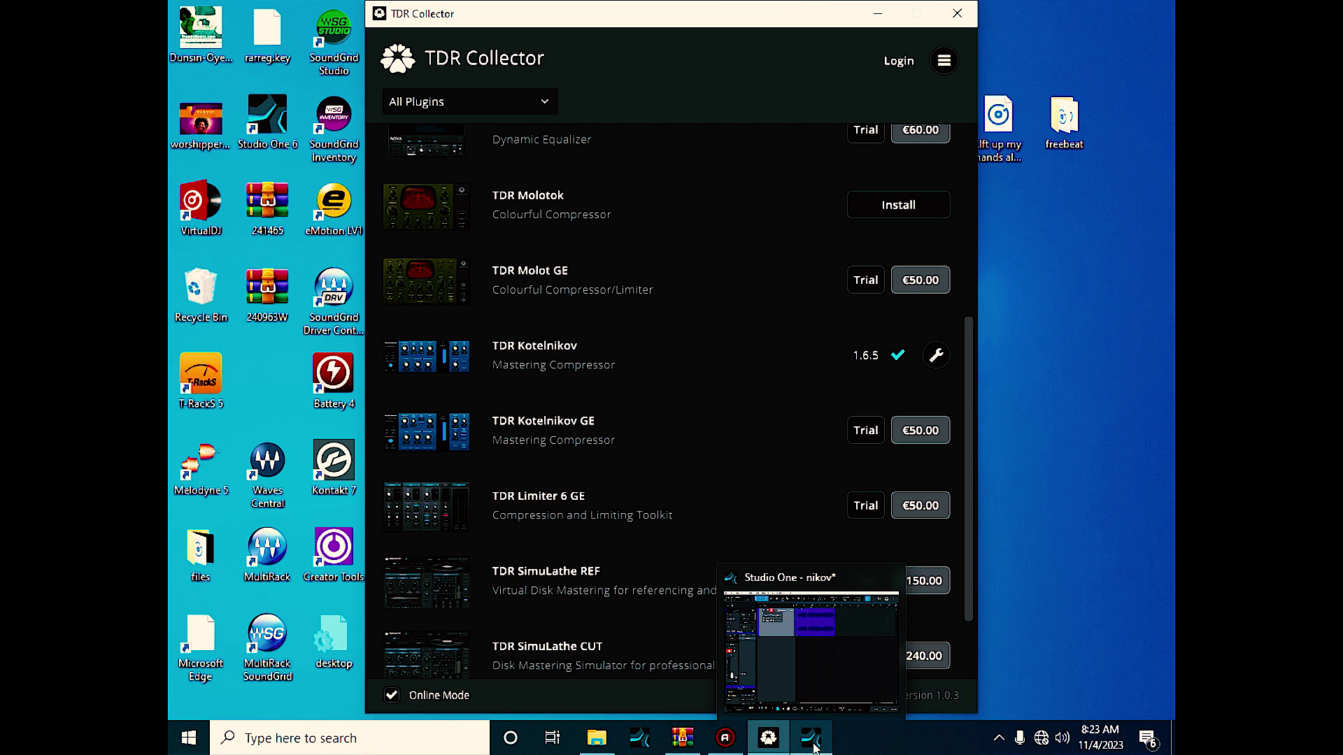
click(814, 746)
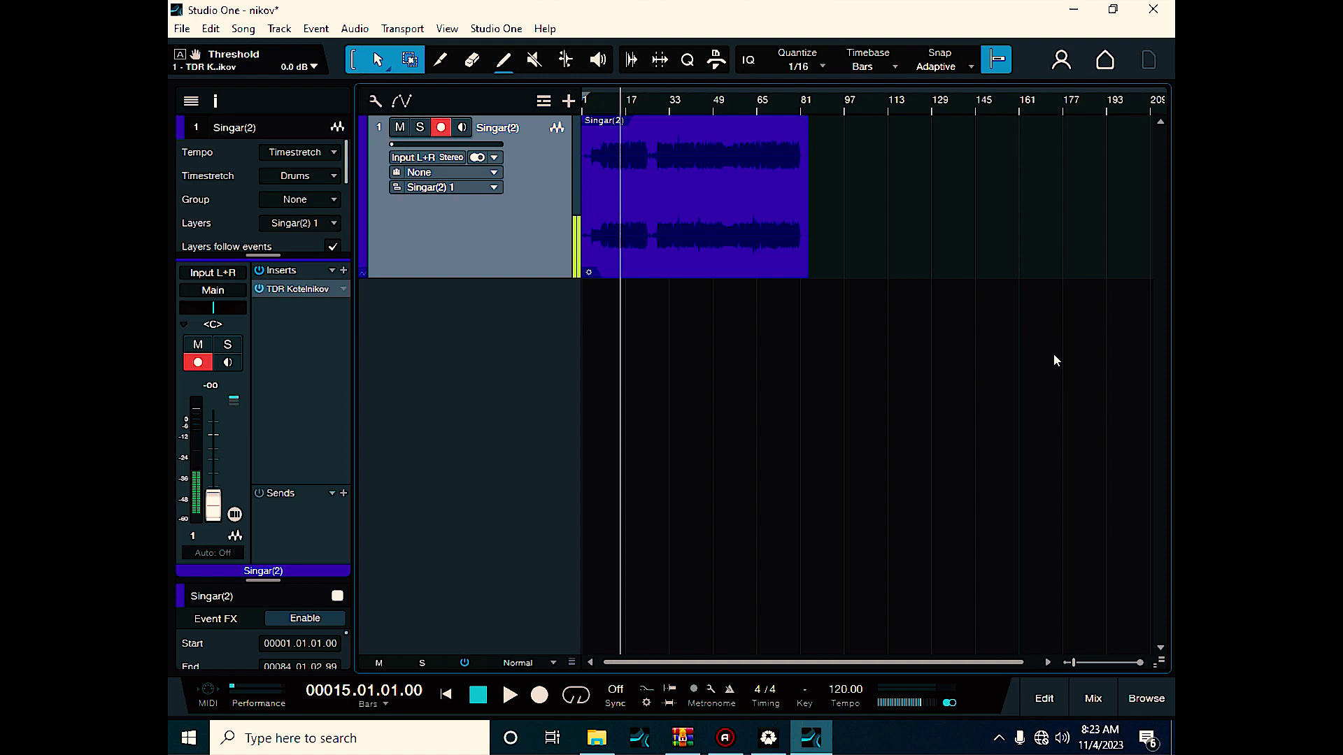
click(301, 289)
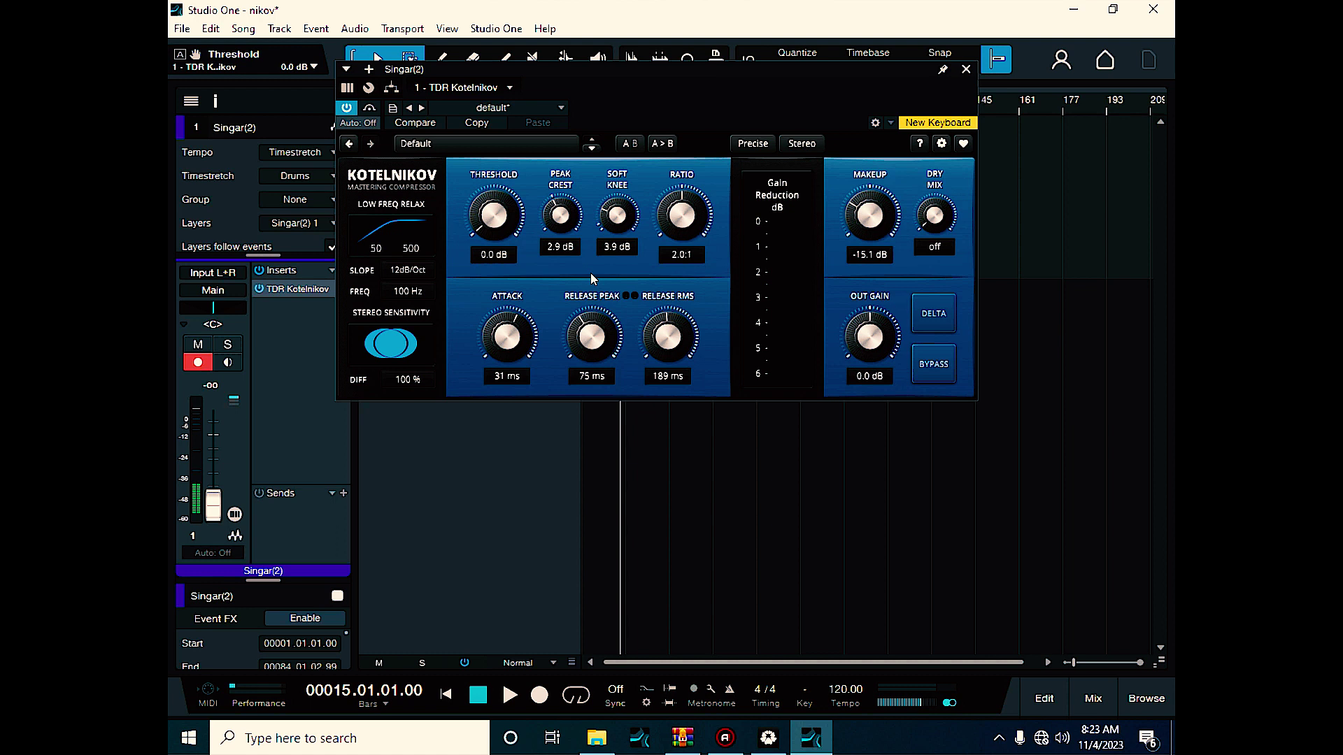
Reset the compressor's makeup, attack, release, peak crest, soft knee and stereo sensitivity controls to their defaults
scroll(591, 336, up, 1)
scroll(665, 340, up, 2)
double_click(870, 229)
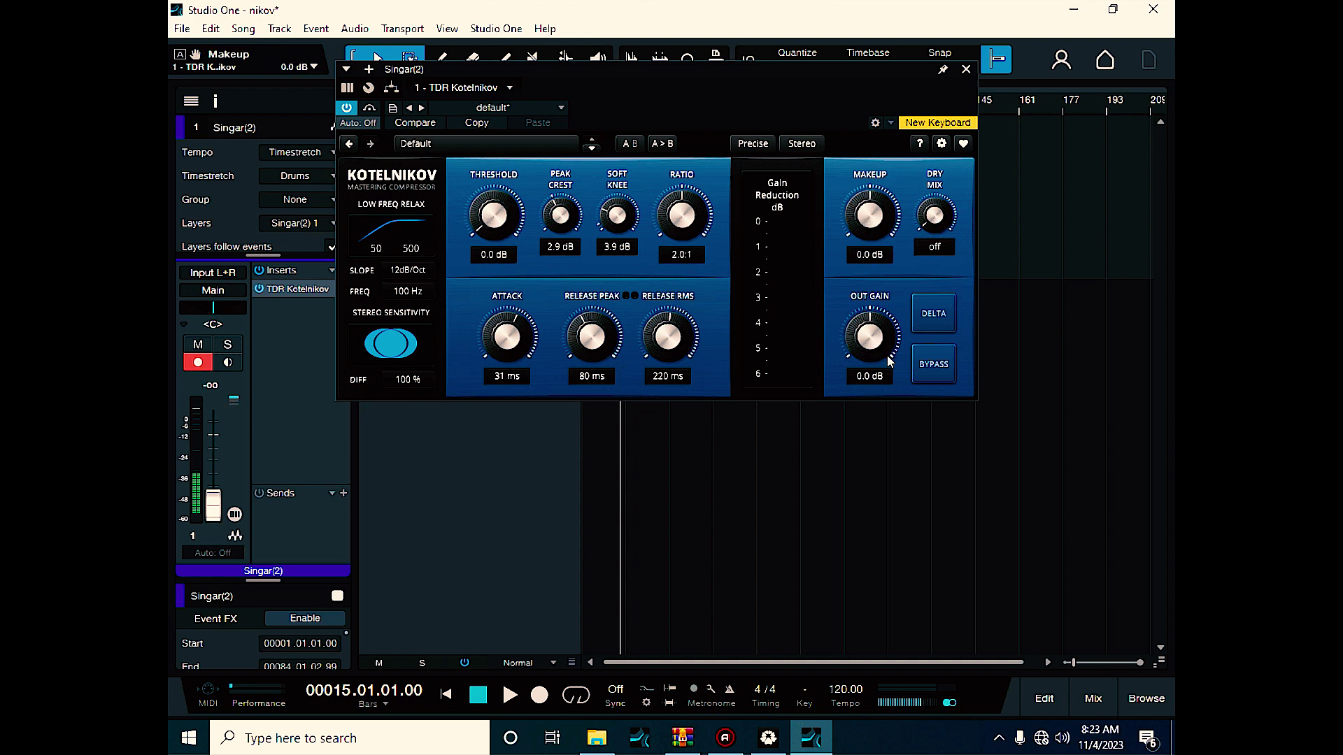
double_click(510, 348)
double_click(560, 216)
double_click(616, 216)
double_click(391, 341)
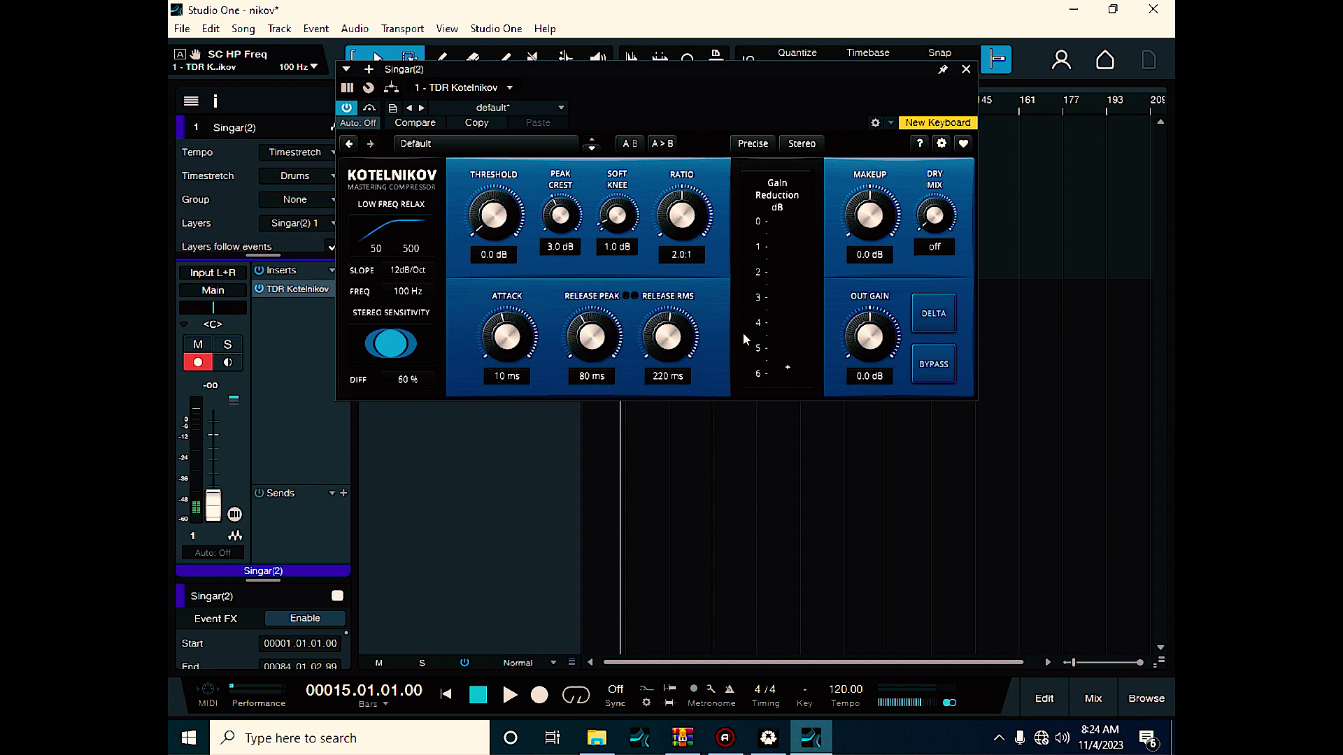
Start playback and set the threshold to -3.0 dB, attack to 13 ms, release peak to 121 ms and release RMS to 204 ms
drag(494, 229, 494, 274)
key(space)
drag(494, 193, 495, 154)
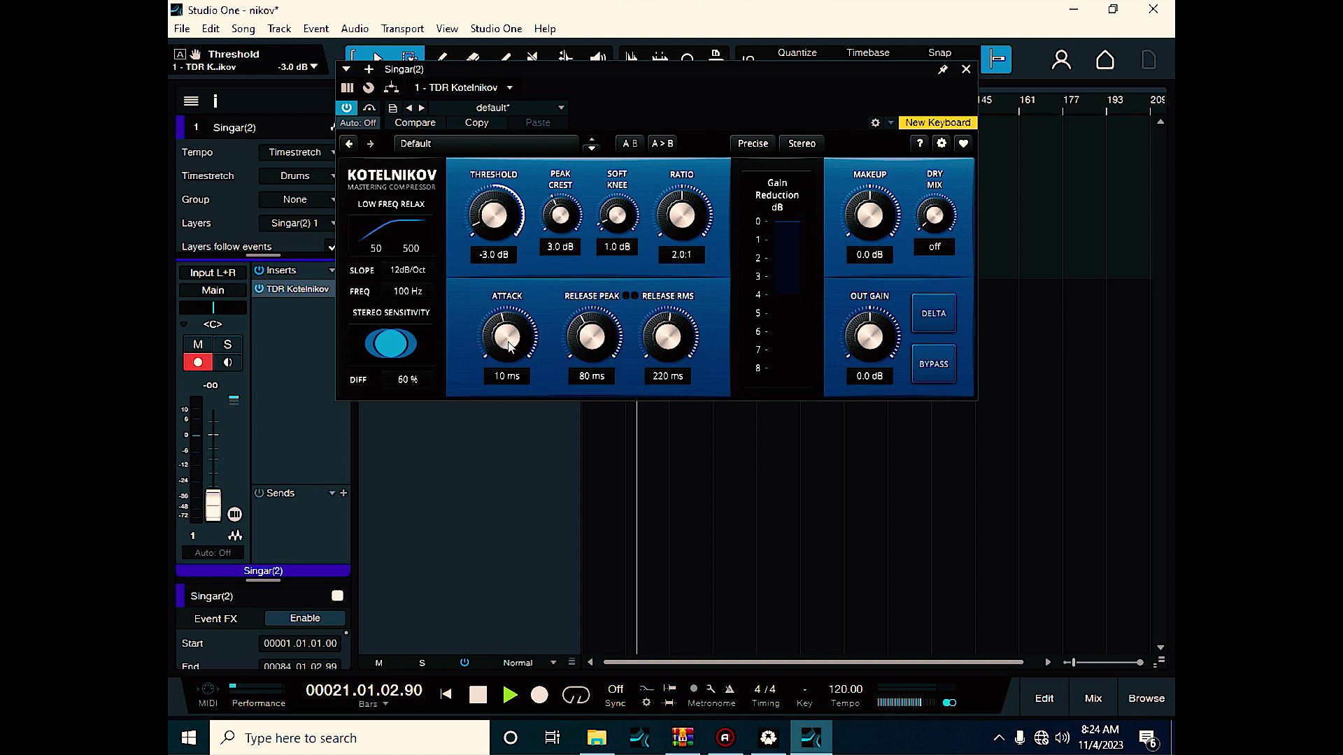
mouse_move(507, 337)
mouse_down()
mouse_move(507, 371)
mouse_move(507, 344)
mouse_up()
drag(592, 335, 592, 320)
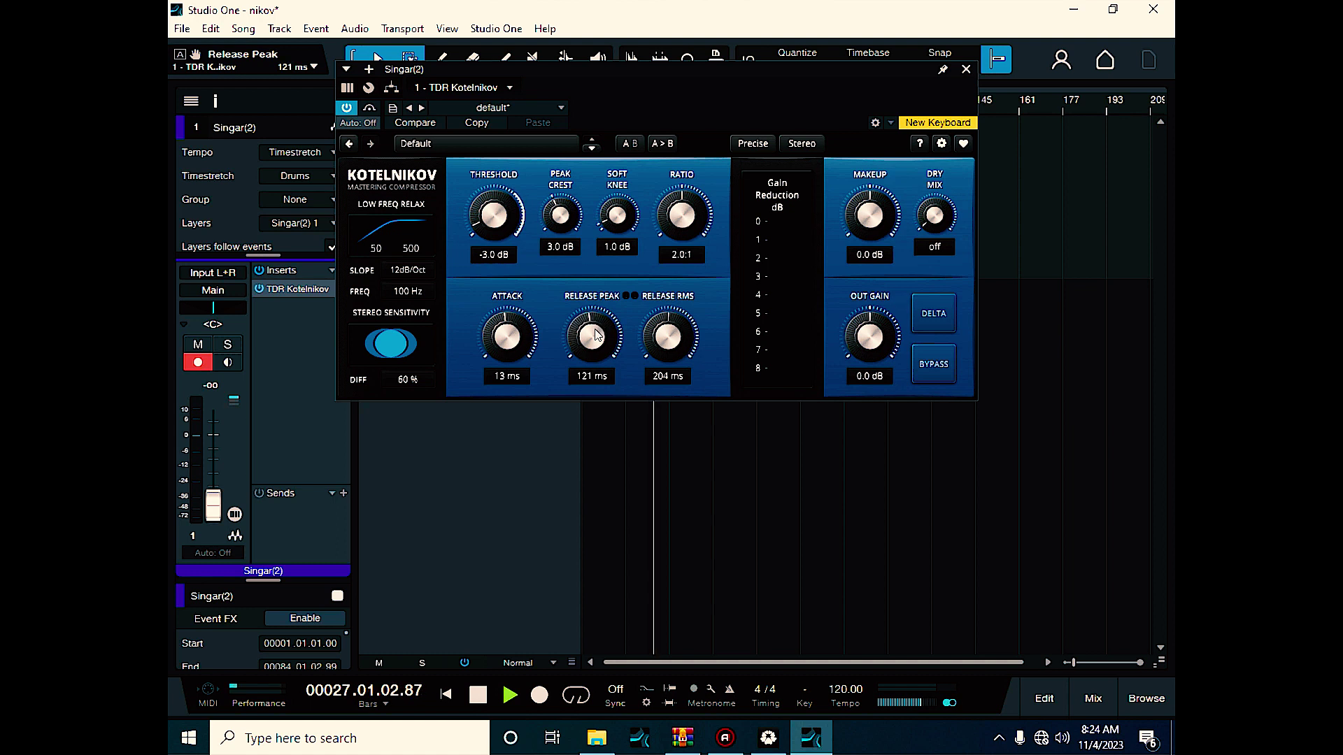
Set the soft knee to 3.5 dB, the peak crest to 2.4 dB and the makeup gain to 0.1 dB
drag(684, 218, 625, 217)
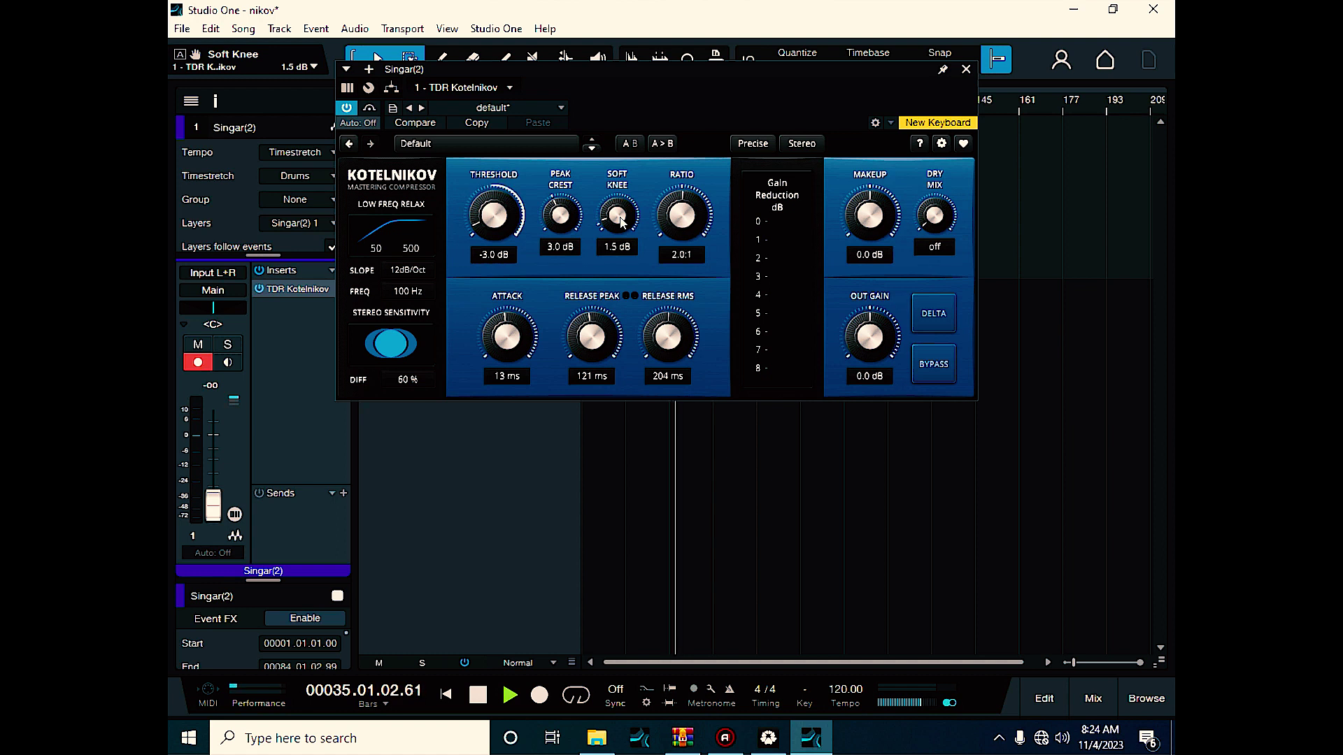
mouse_move(621, 222)
mouse_down()
mouse_move(622, 207)
mouse_move(622, 219)
mouse_up()
drag(617, 215, 560, 228)
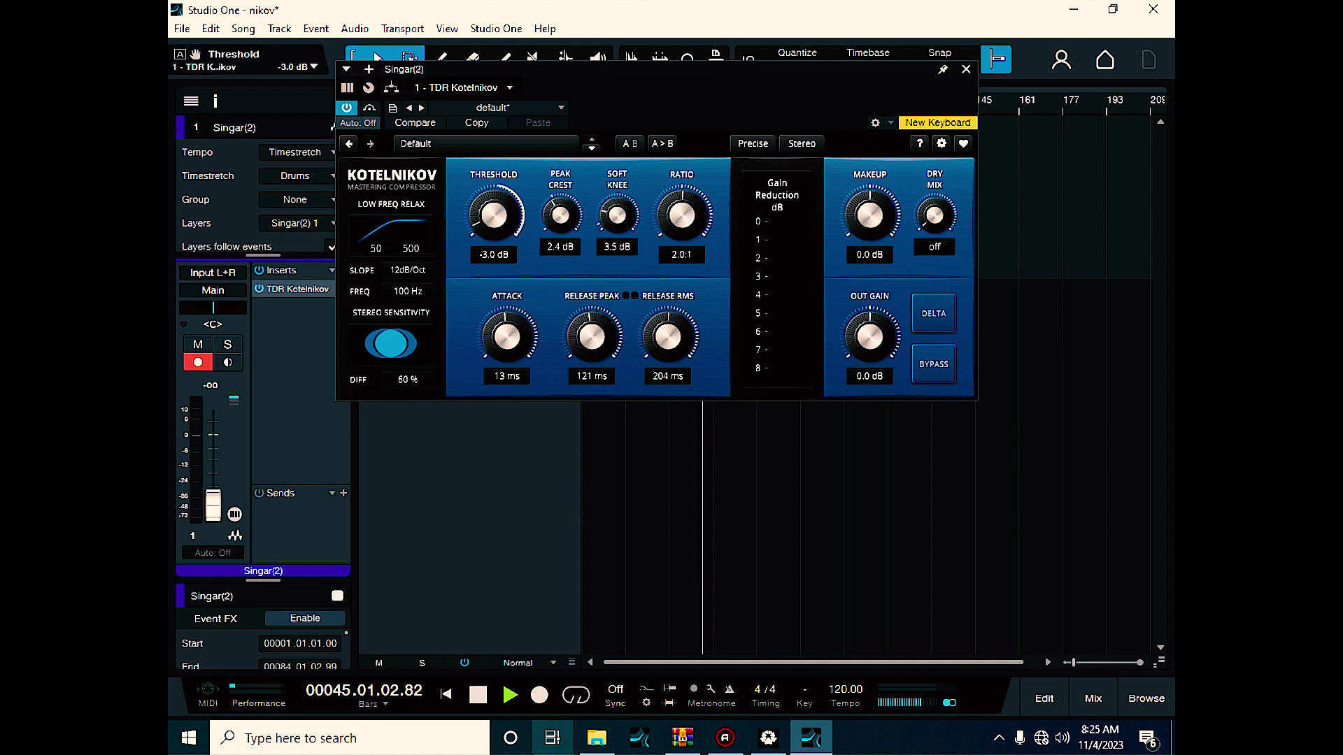
drag(882, 233, 959, 236)
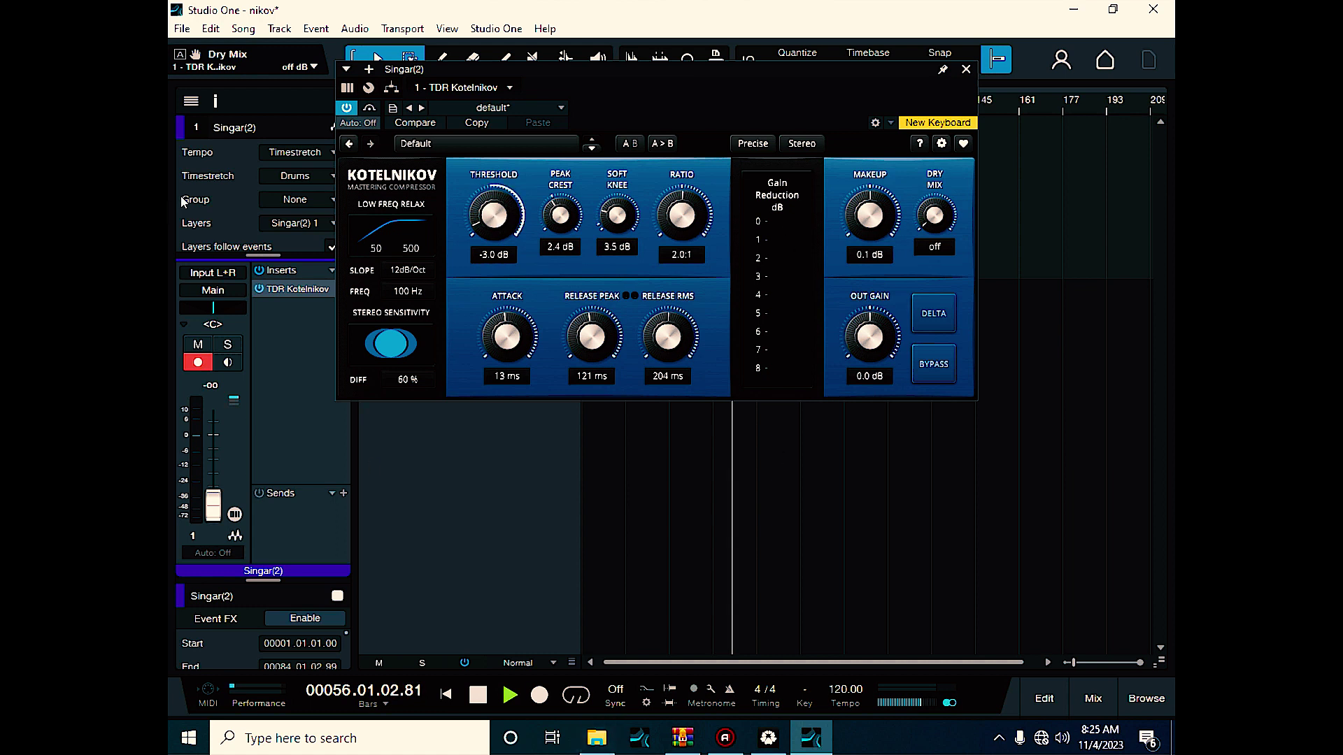
Shorten the attack to 1.1 ms and try negative and positive peak crest amounts, ending at 1.9 dB
drag(507, 337, 507, 388)
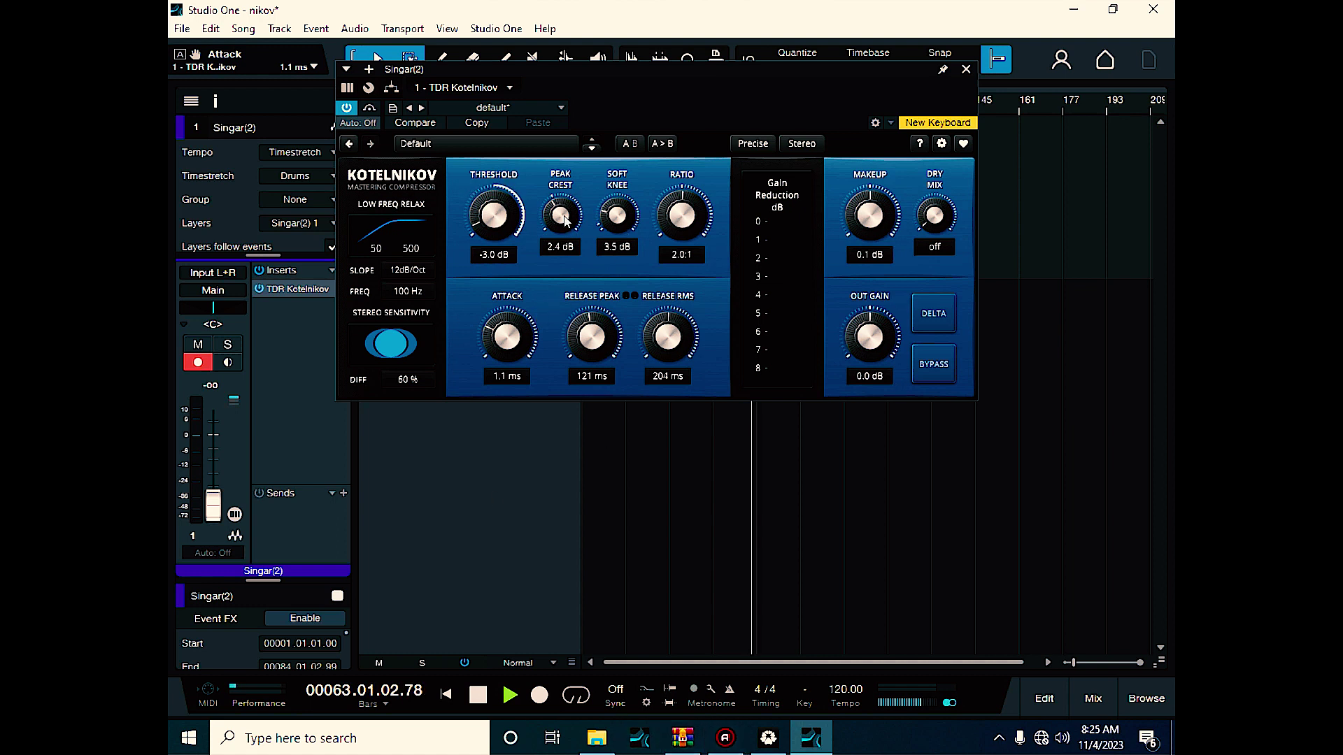
drag(567, 220, 567, 217)
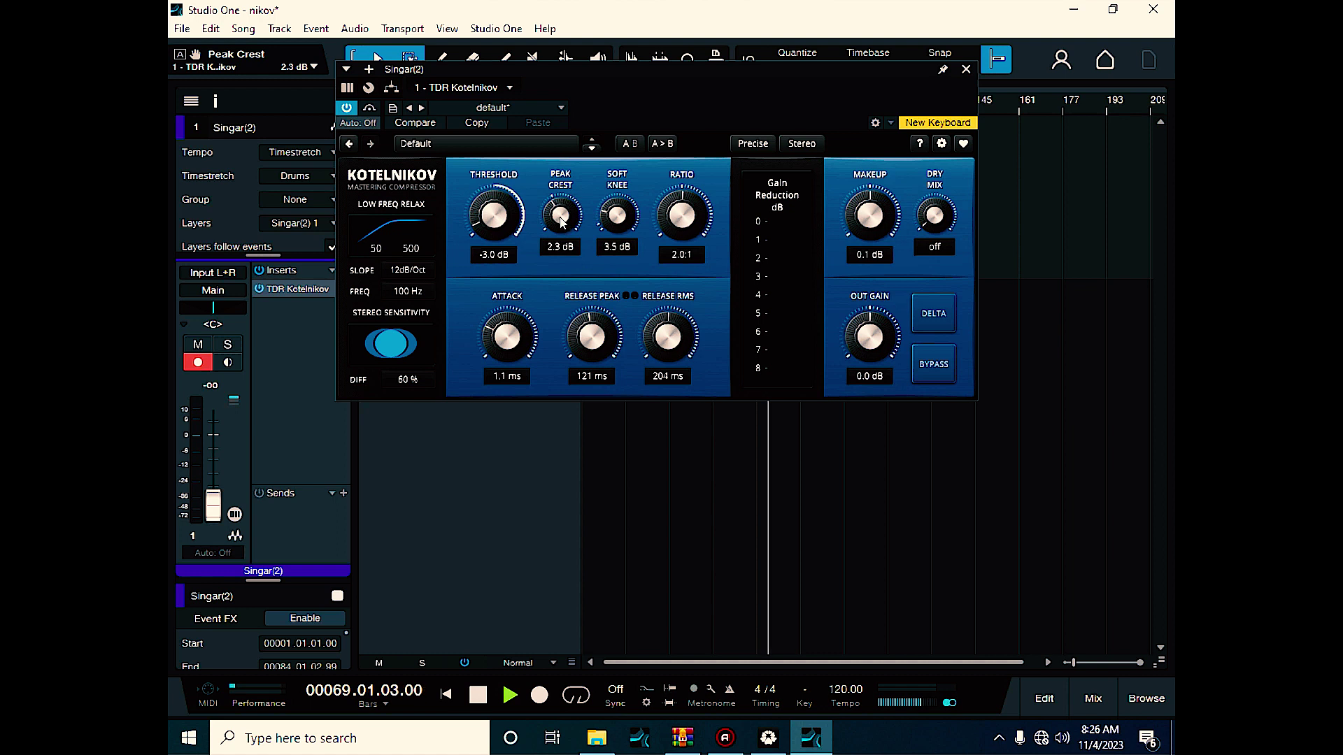
drag(560, 218, 560, 243)
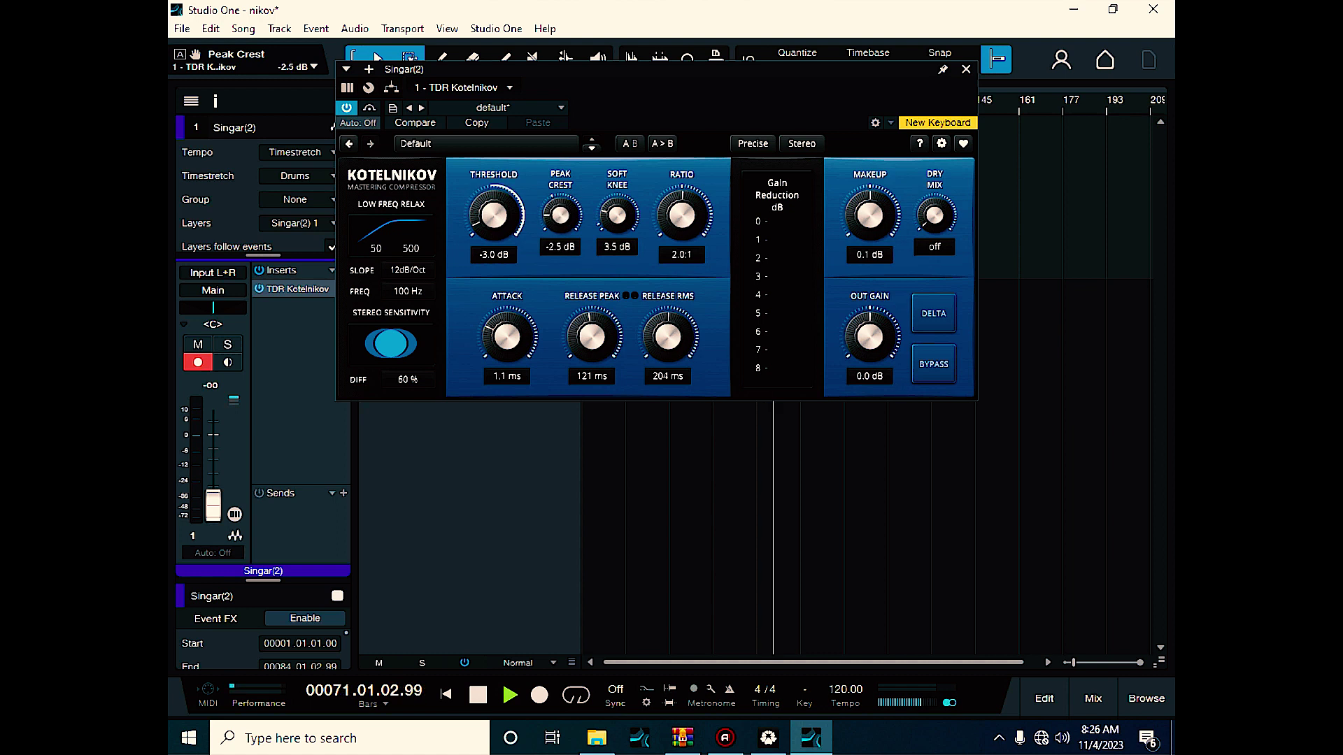
drag(560, 241, 560, 237)
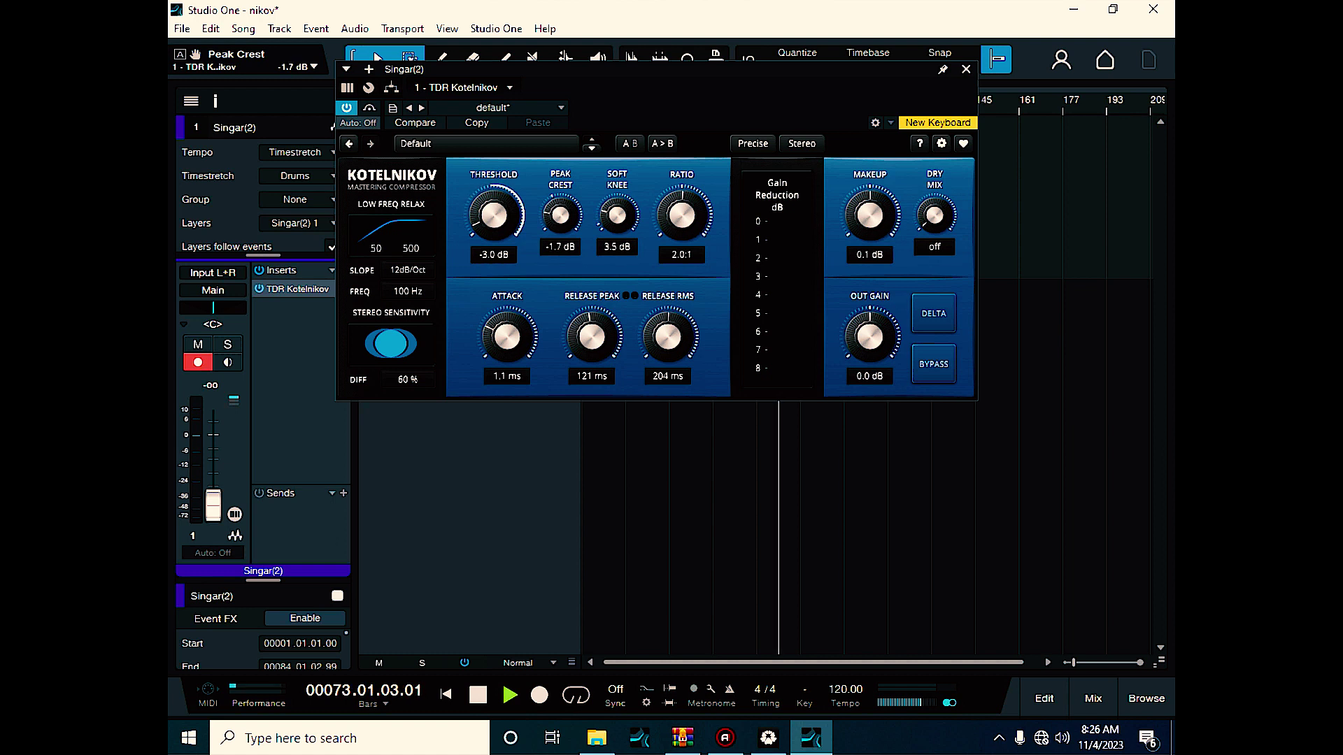
mouse_move(560, 237)
mouse_down()
mouse_move(560, 194)
mouse_move(560, 233)
mouse_move(561, 214)
mouse_up()
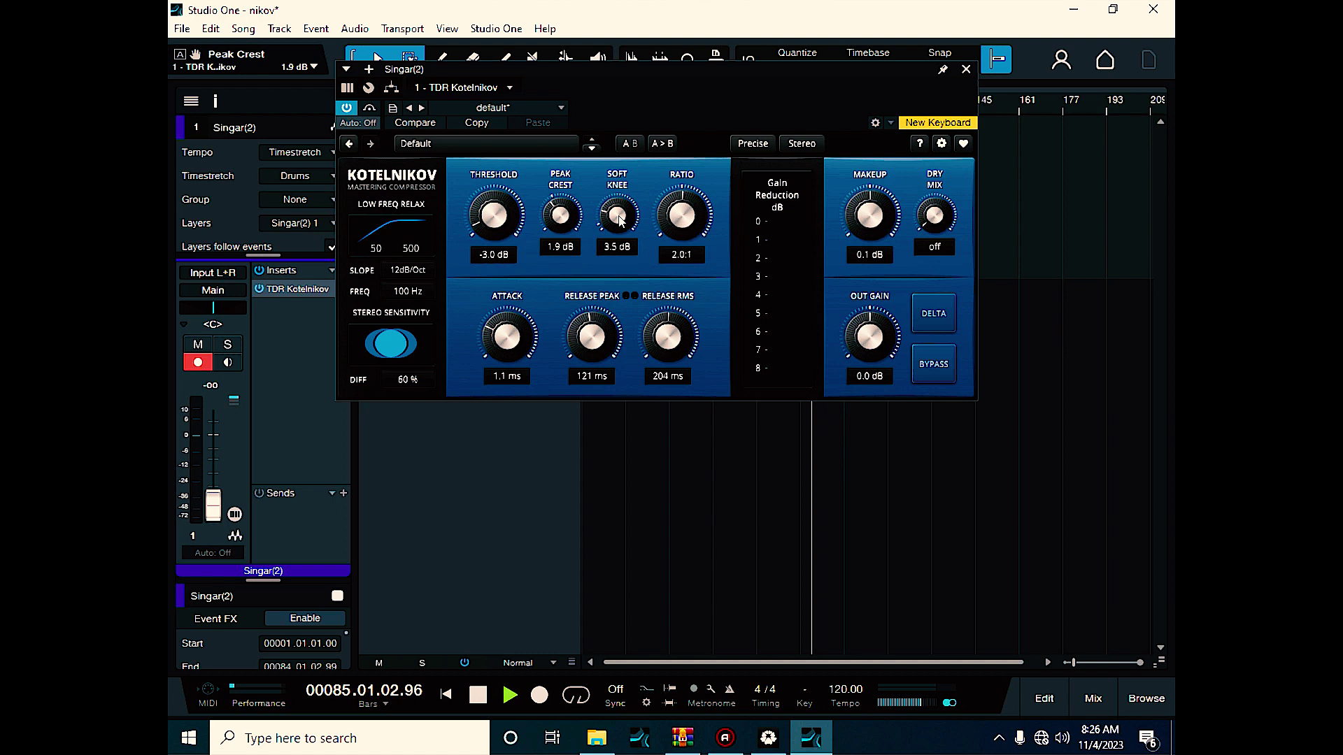
Try the soft knee at 0.0 dB and at wider amounts, ending at 7.0 dB
mouse_move(620, 220)
mouse_down()
mouse_move(619, 200)
mouse_move(615, 222)
mouse_up()
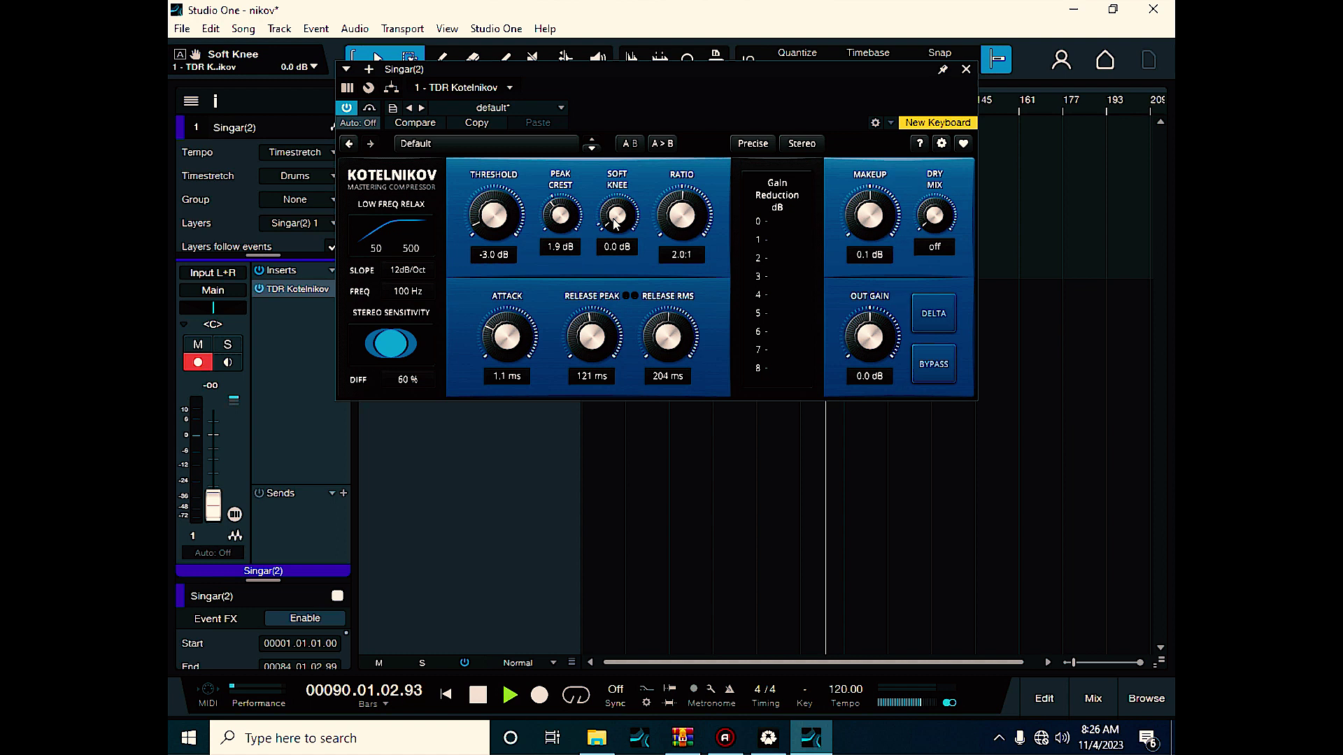
drag(616, 223, 616, 207)
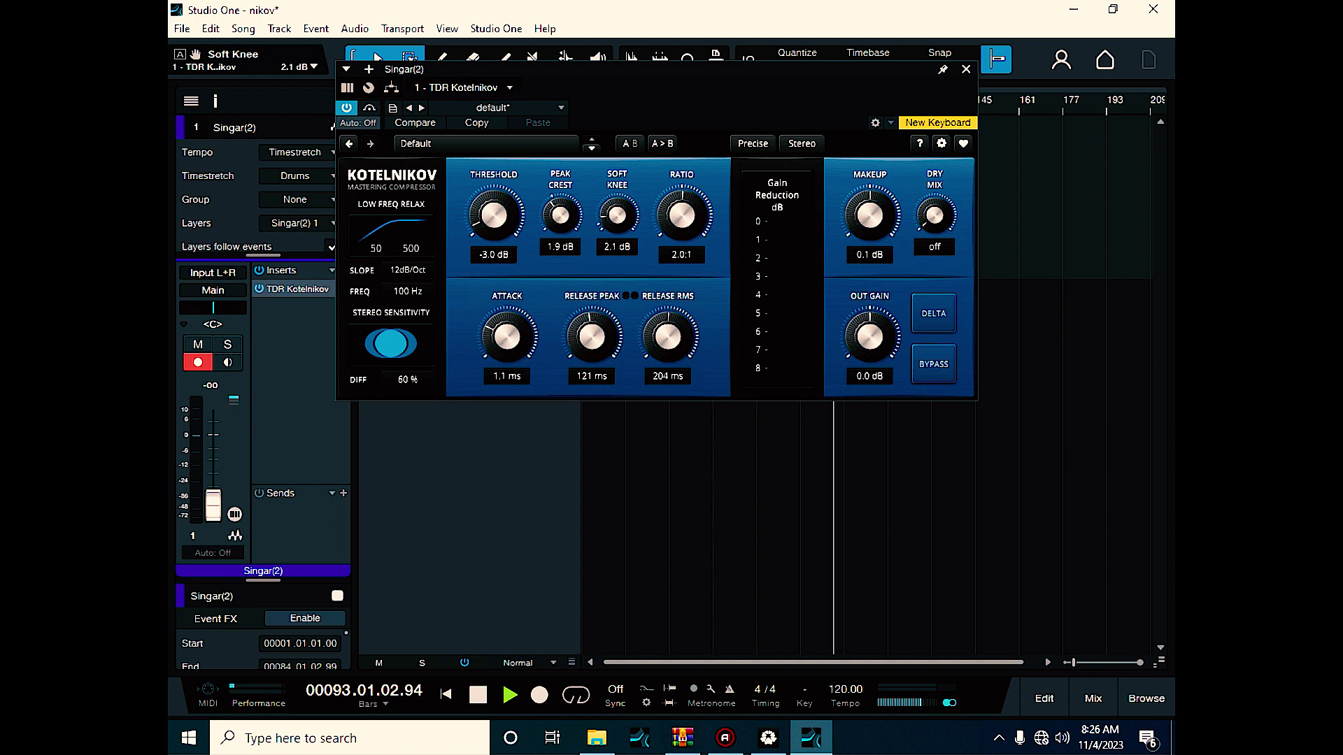
drag(617, 216, 617, 217)
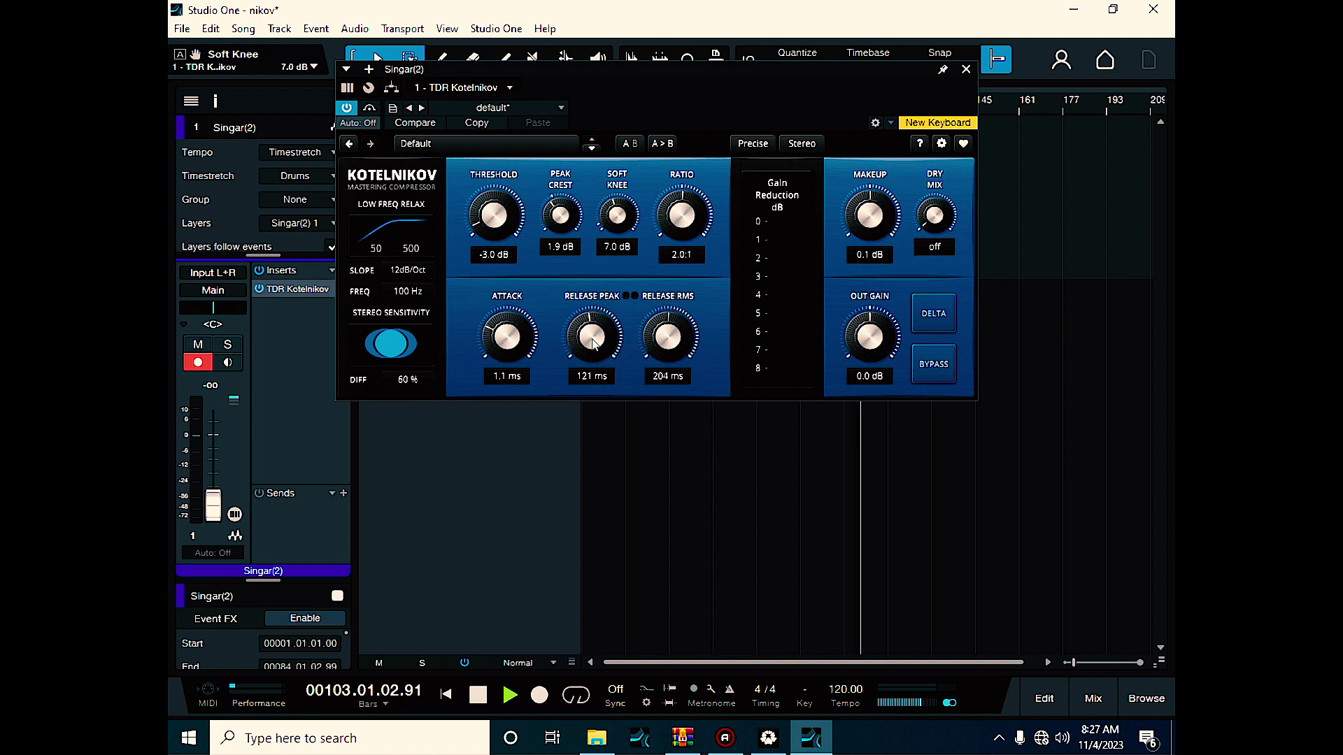
Try short release peak times down to 30 ms, and raise the release peak to 471 ms
drag(592, 343, 592, 385)
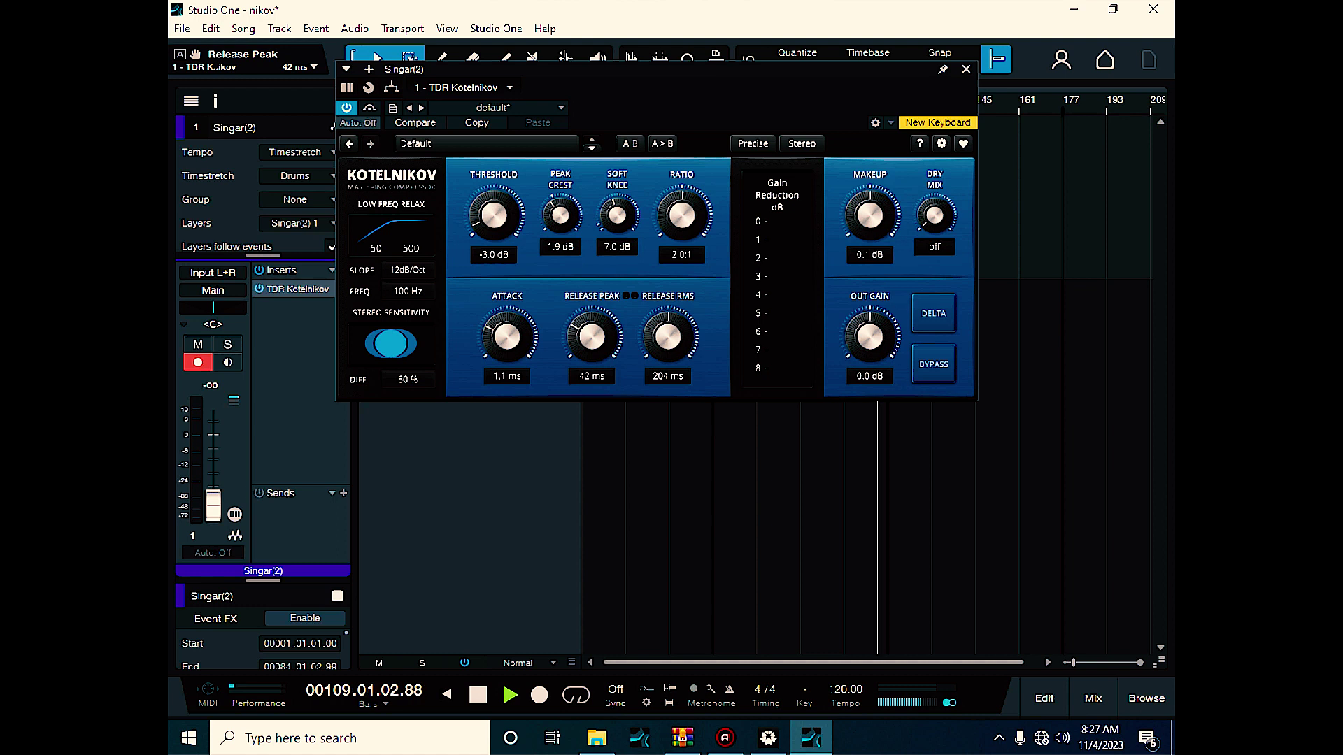
drag(593, 385, 592, 393)
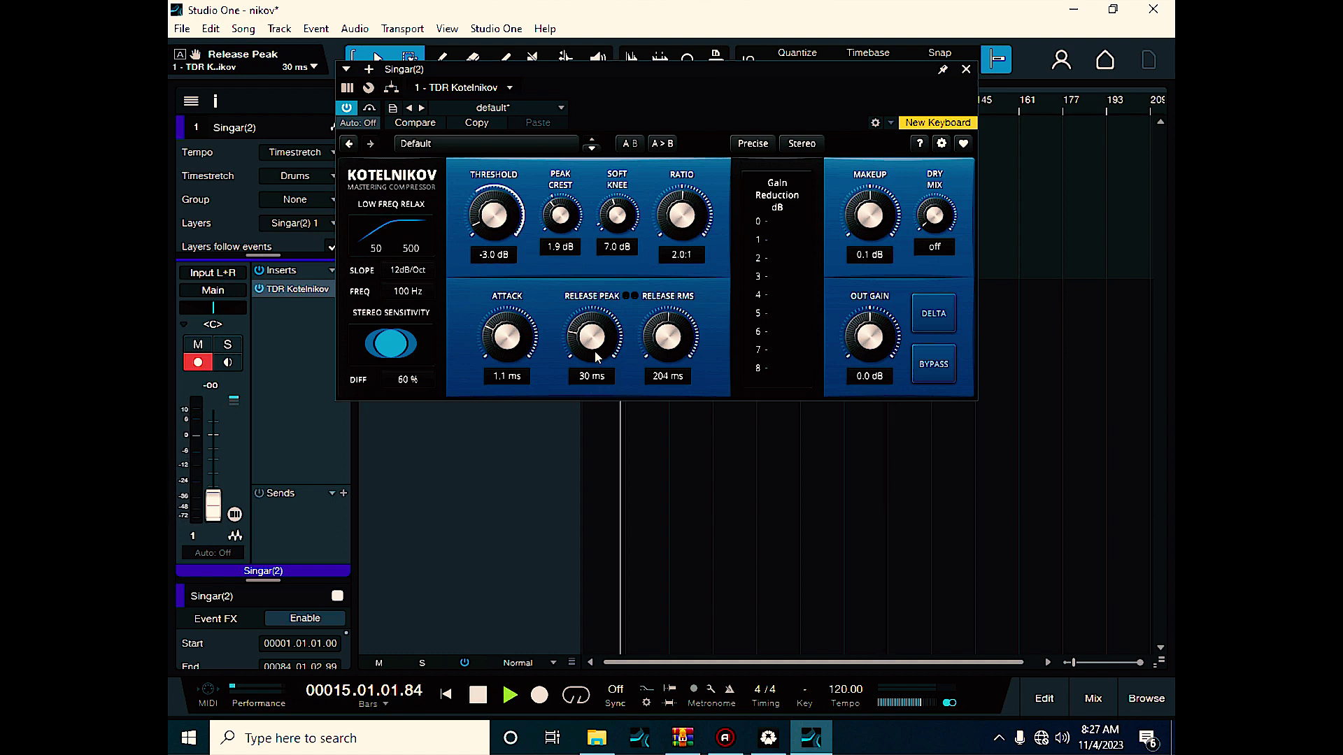
drag(596, 358, 597, 324)
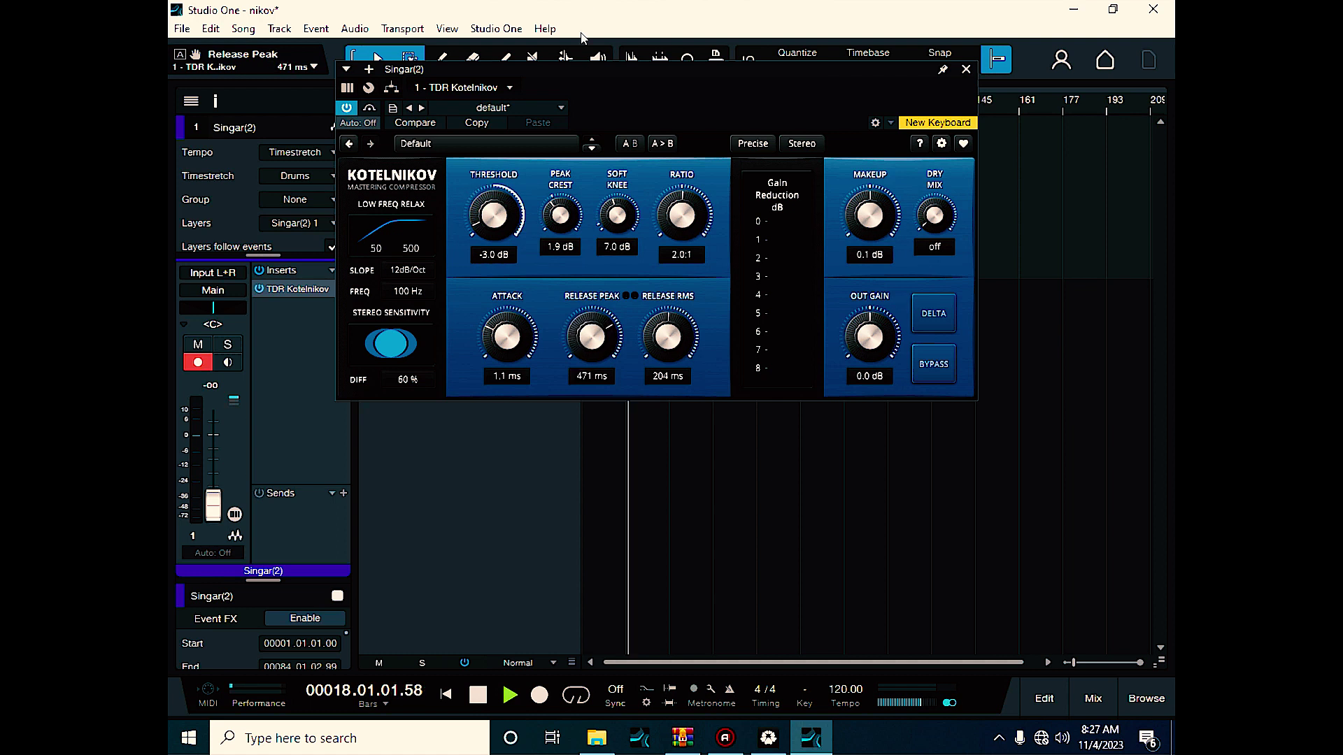
Set the release RMS to 42 ms and the release peak to 346 ms
drag(595, 72, 579, 111)
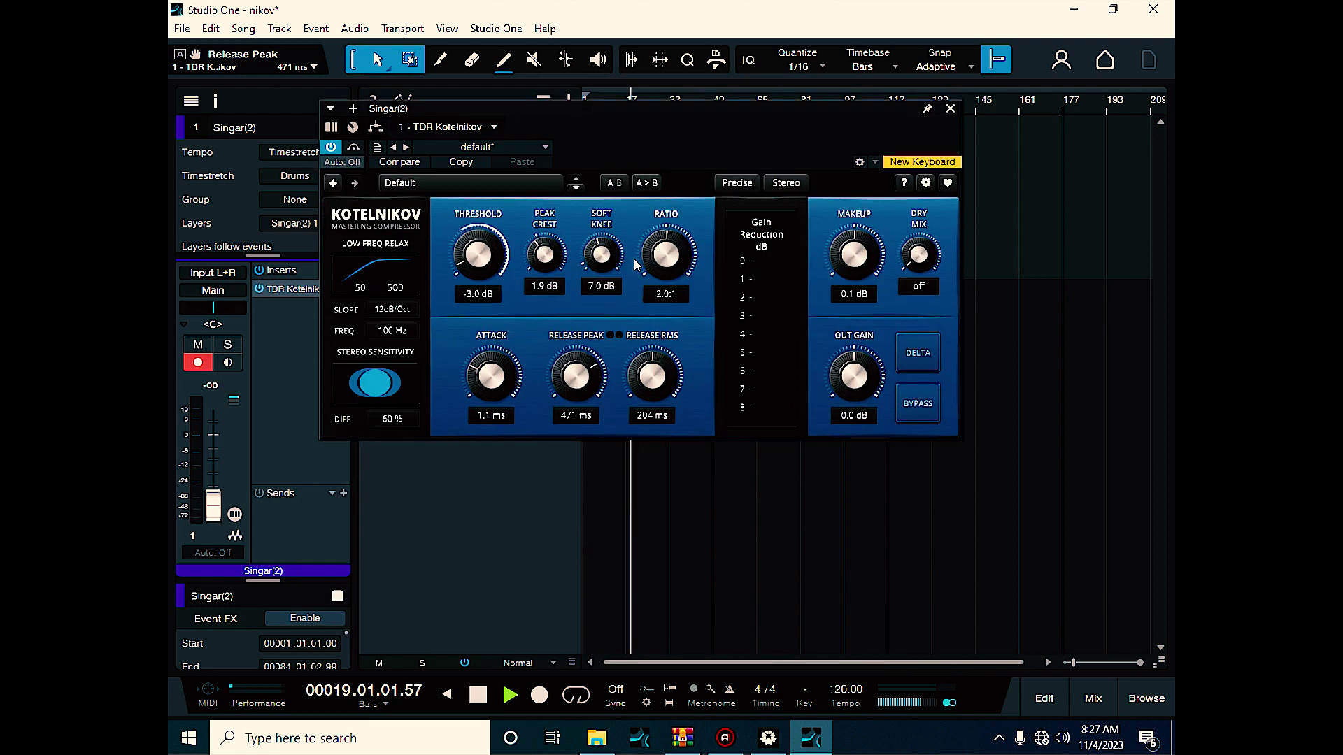
drag(670, 391, 664, 427)
drag(576, 377, 575, 403)
Move the plugin window off the track header, raise the track volume to -4.8 dB, and set threshold to -28.2 dB and peak crest to 2.4 dB
drag(649, 110, 620, 177)
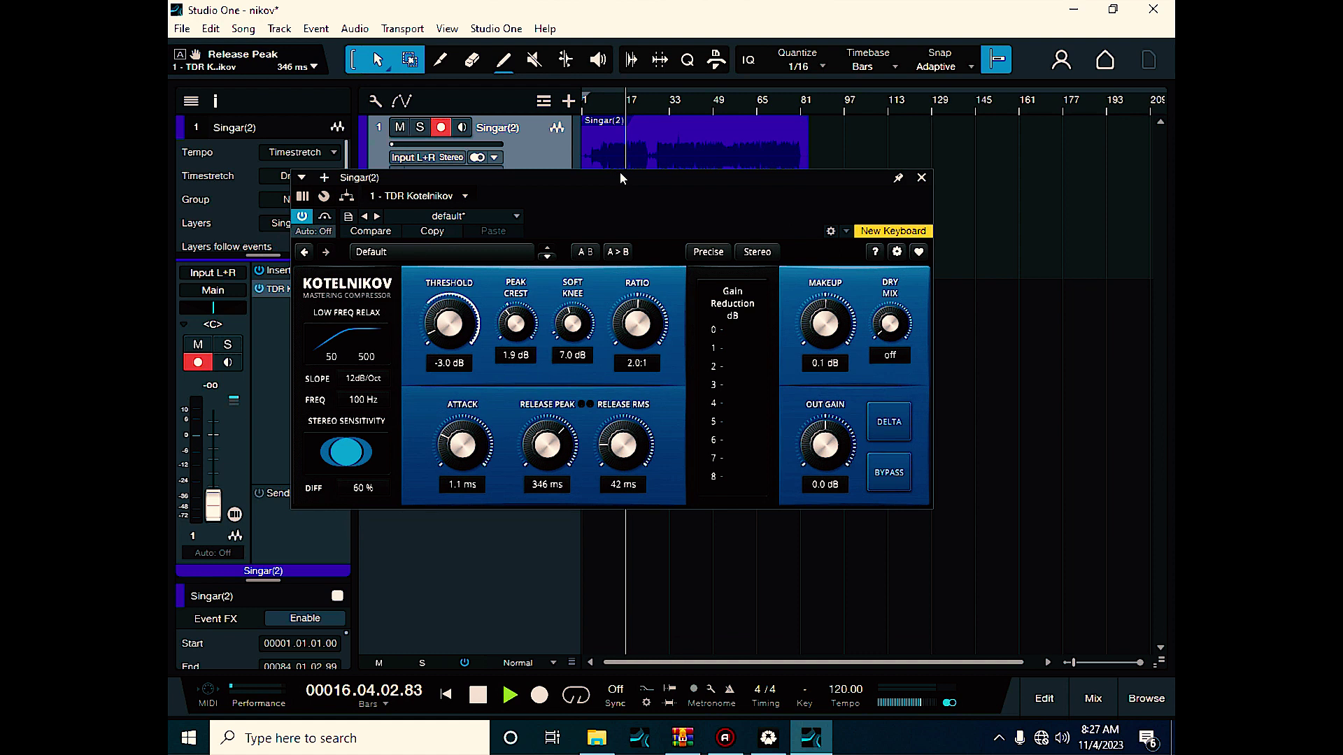
drag(403, 145, 468, 145)
drag(450, 323, 521, 359)
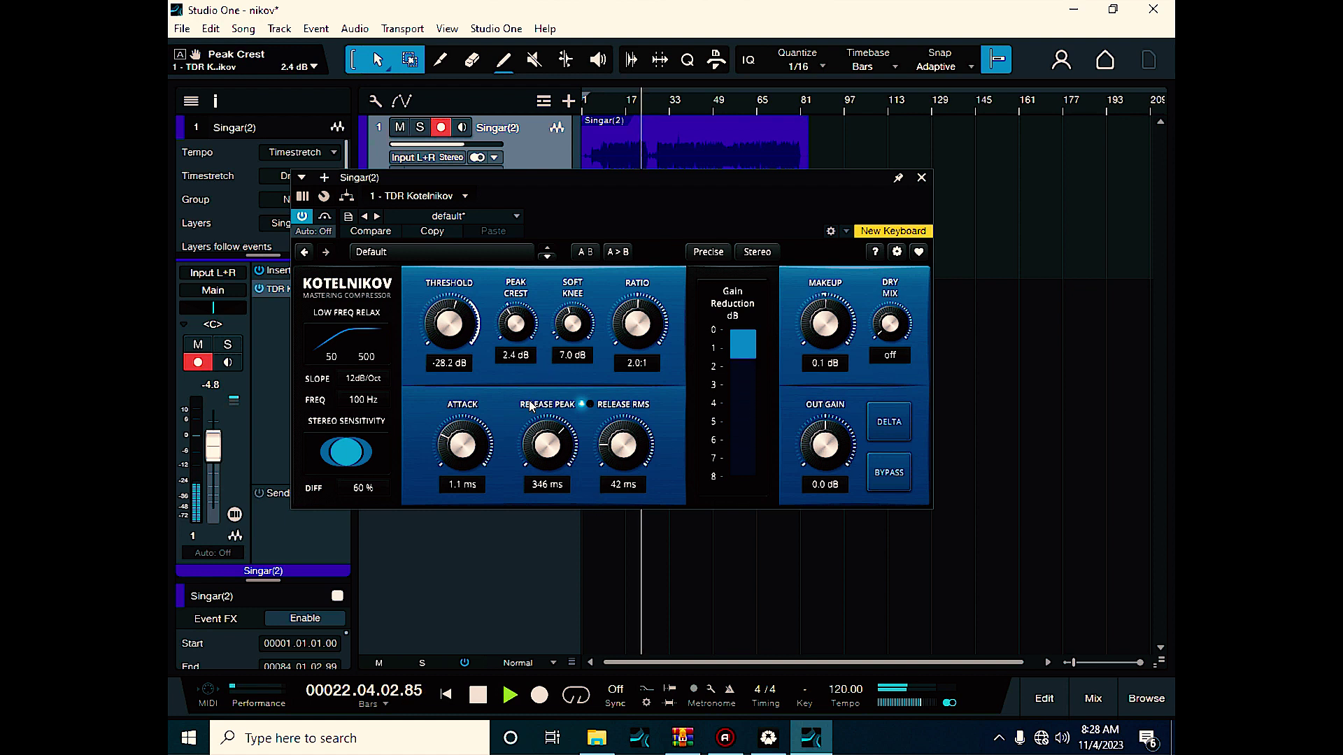
Set the attack to 37 ms, the release peak to 20 ms and the release RMS to 226 ms
drag(458, 451, 456, 422)
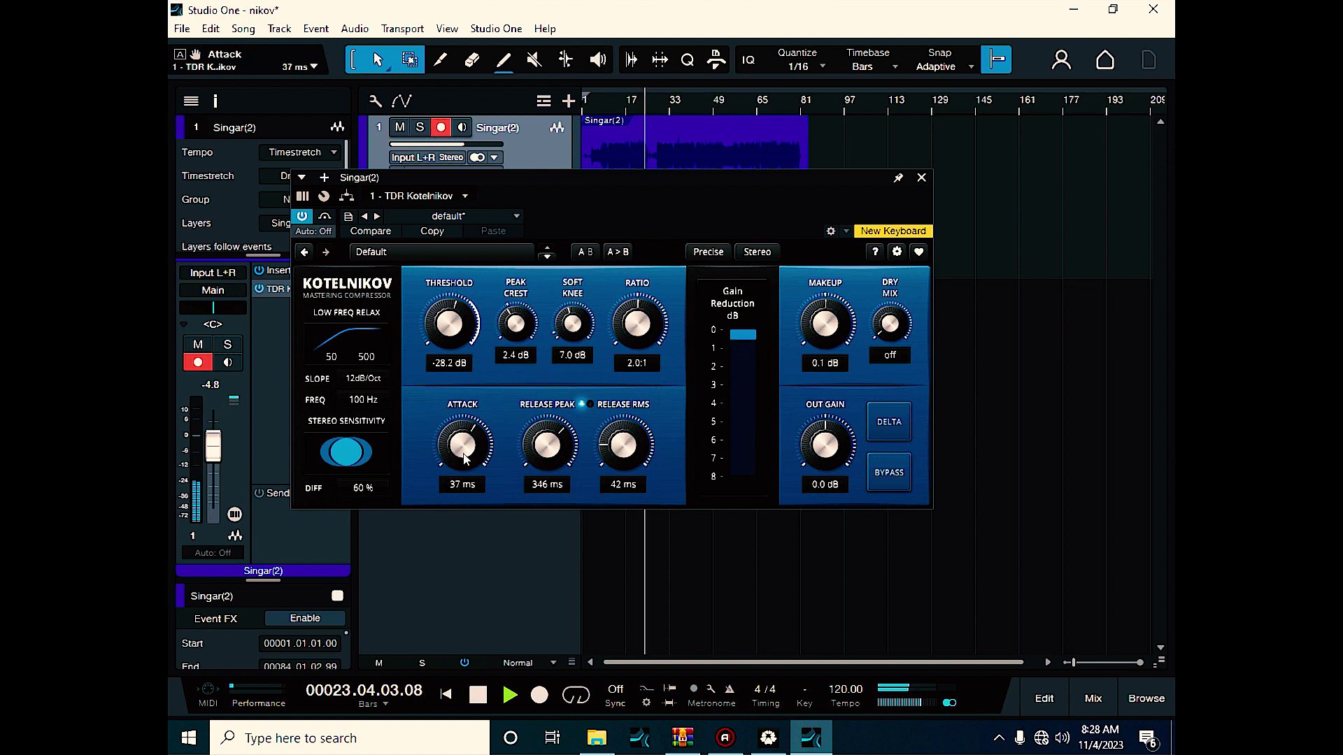
drag(547, 447, 623, 429)
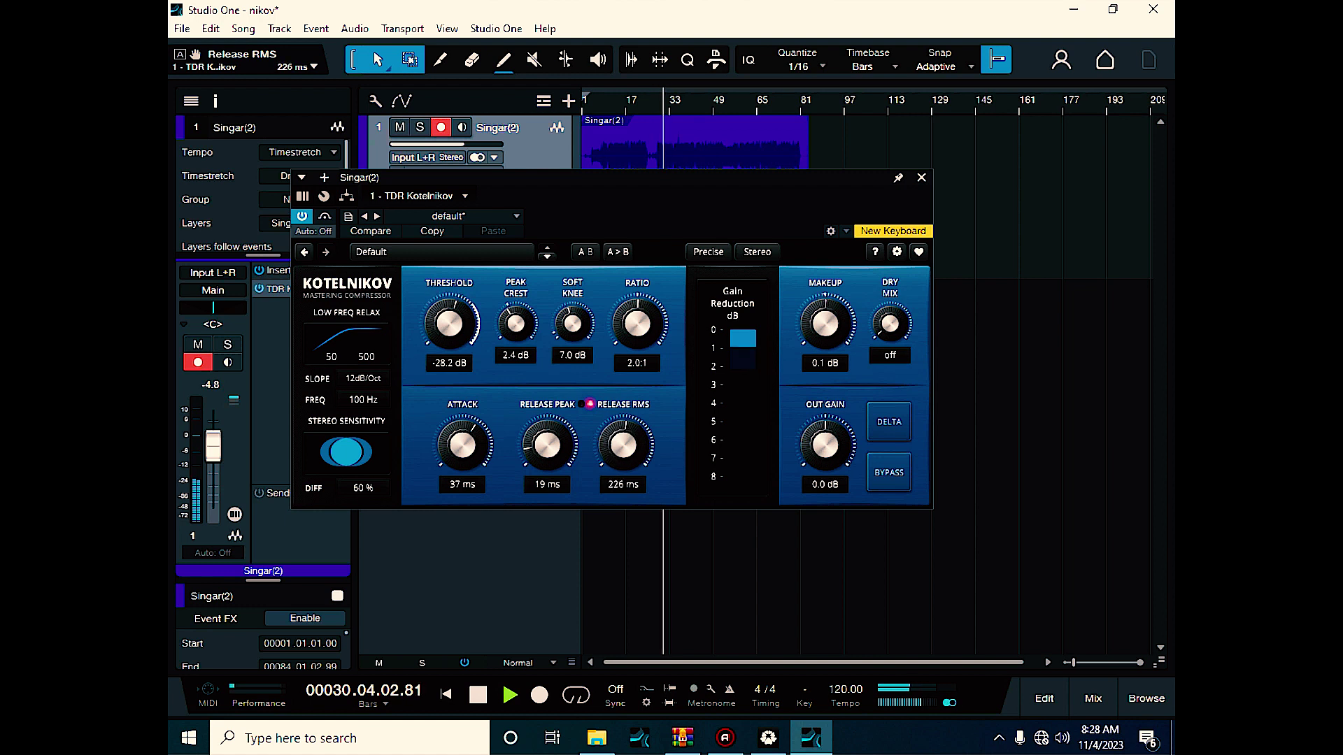
drag(546, 437, 546, 434)
Lower the threshold to -33.2 dB and raise the makeup gain to 5.3 dB
drag(449, 323, 449, 336)
drag(825, 323, 825, 305)
drag(449, 325, 449, 321)
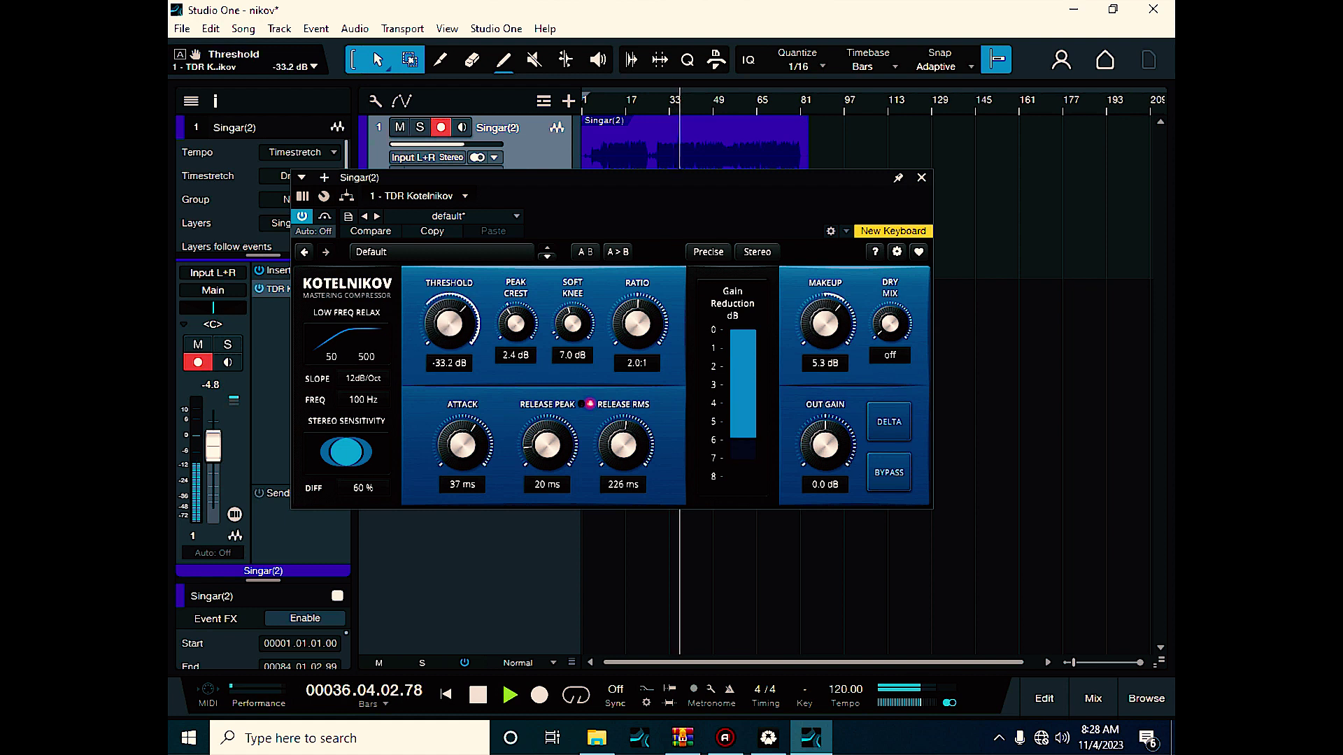
Stop playback and adjust the release peak to 46 ms and the release RMS to 195 ms
drag(623, 450, 542, 422)
key(space)
mouse_move(549, 448)
mouse_down()
mouse_move(547, 401)
mouse_move(547, 447)
mouse_up()
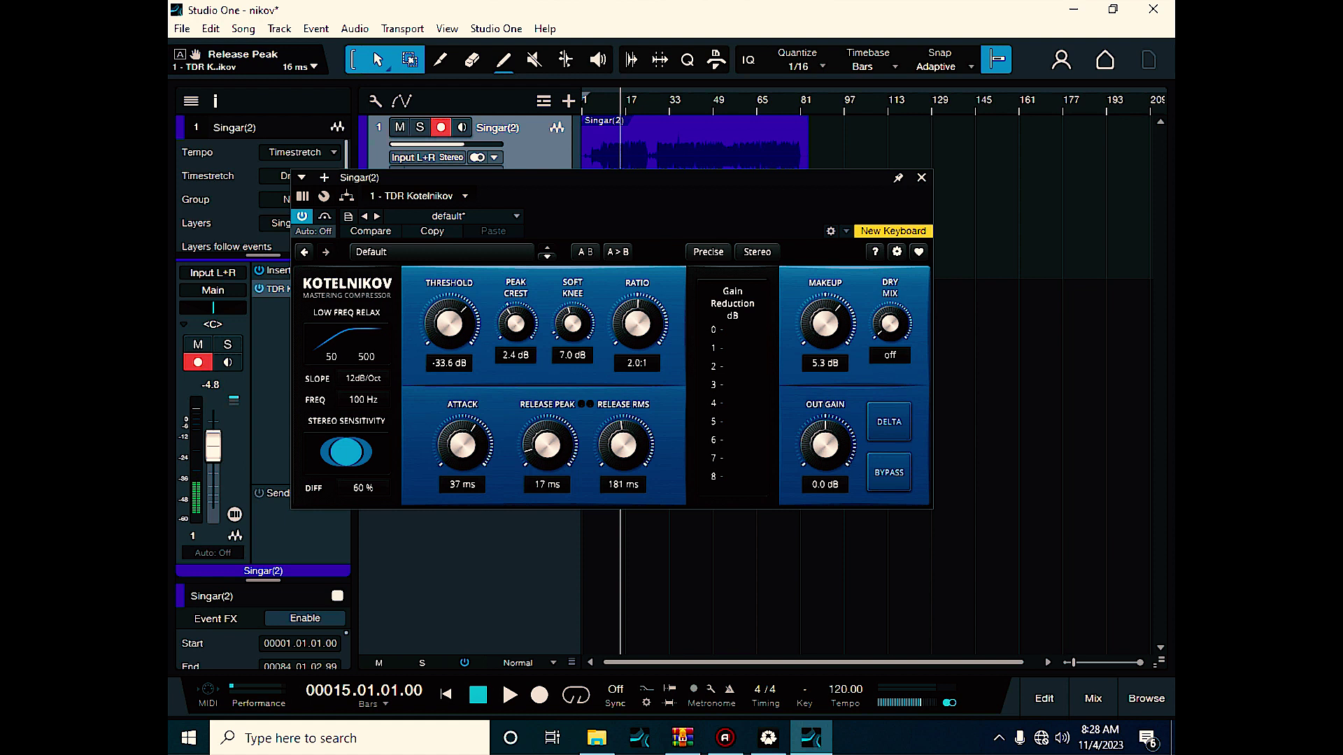
drag(547, 447, 547, 431)
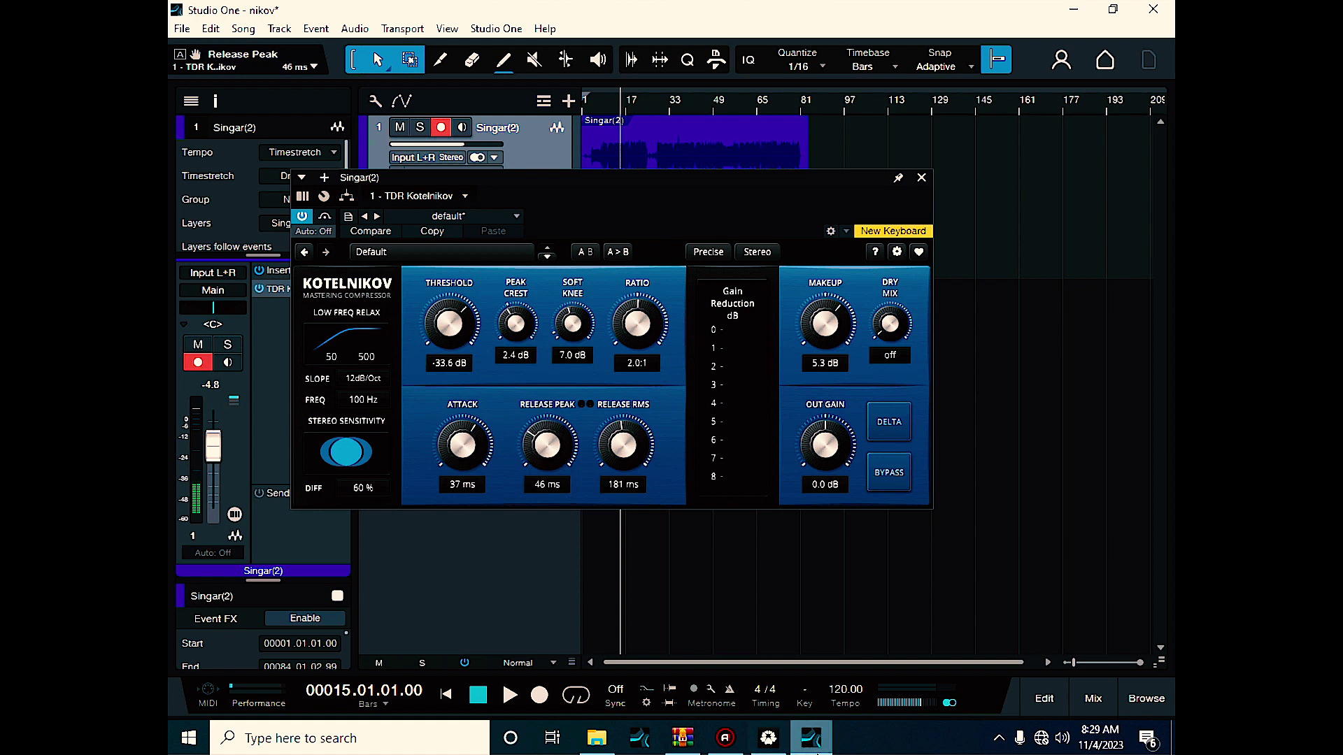
drag(637, 445, 637, 452)
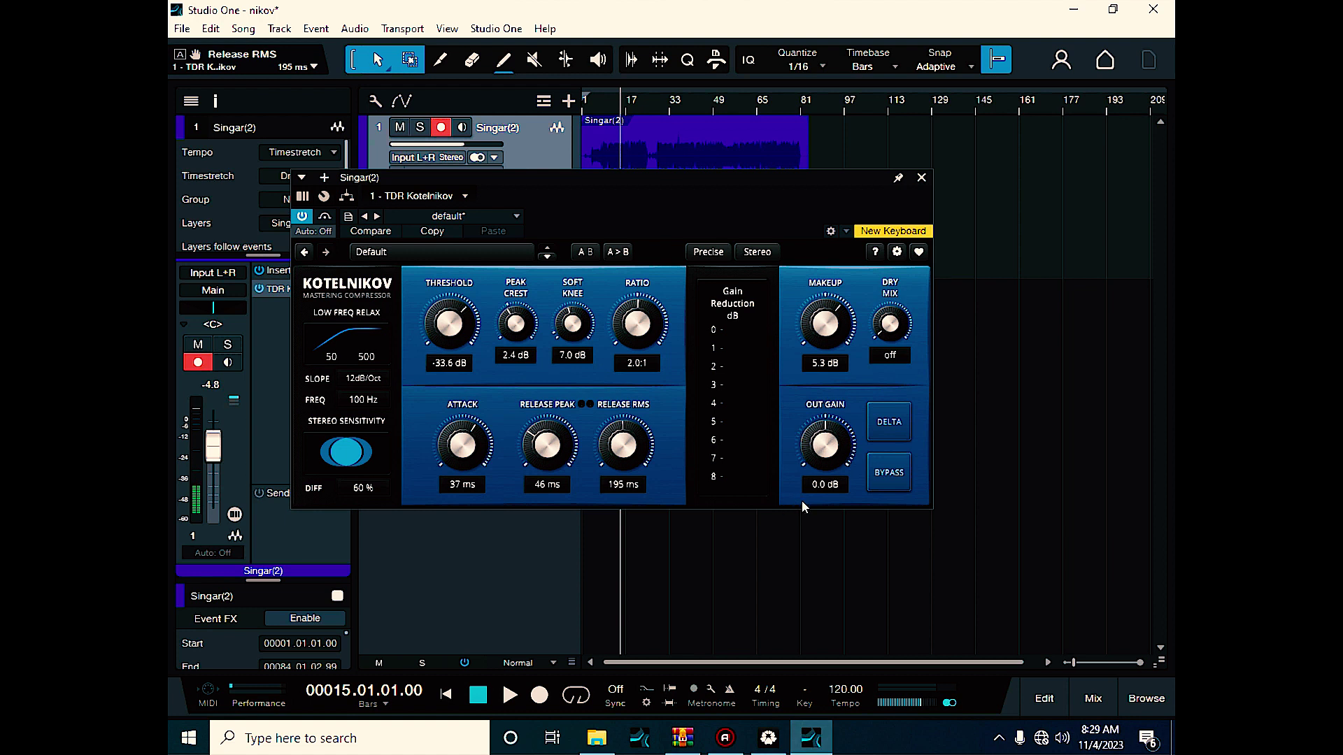
Toggle the compressor's Delta monitoring, leave it on, and play the vocal track briefly to hear the difference signal
click(884, 428)
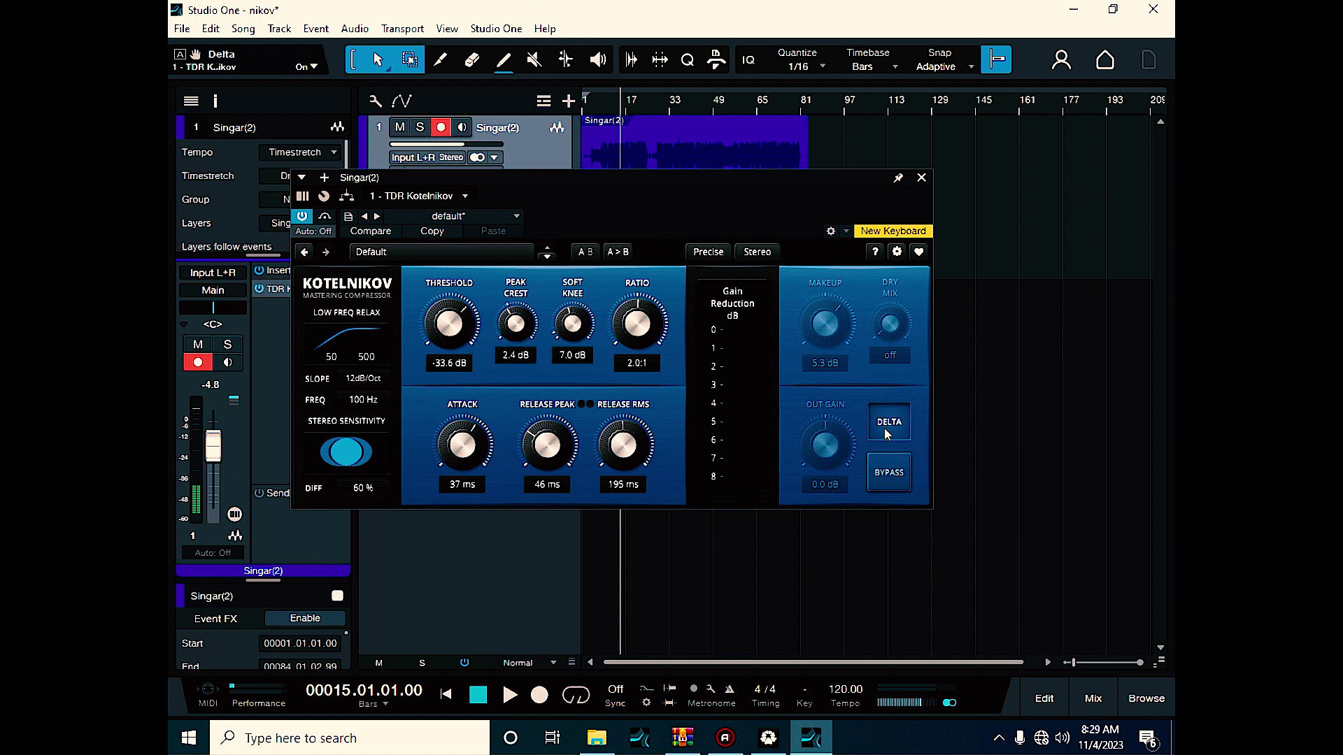
click(884, 428)
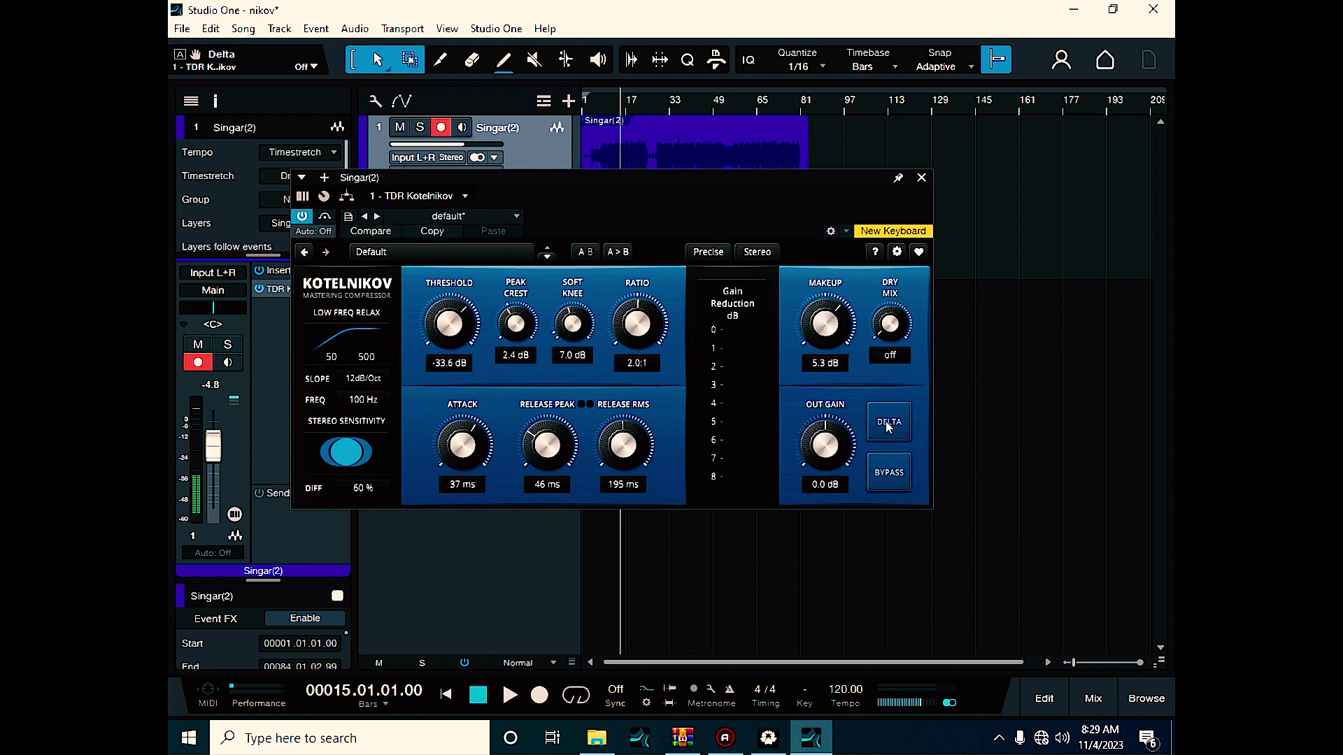
click(888, 422)
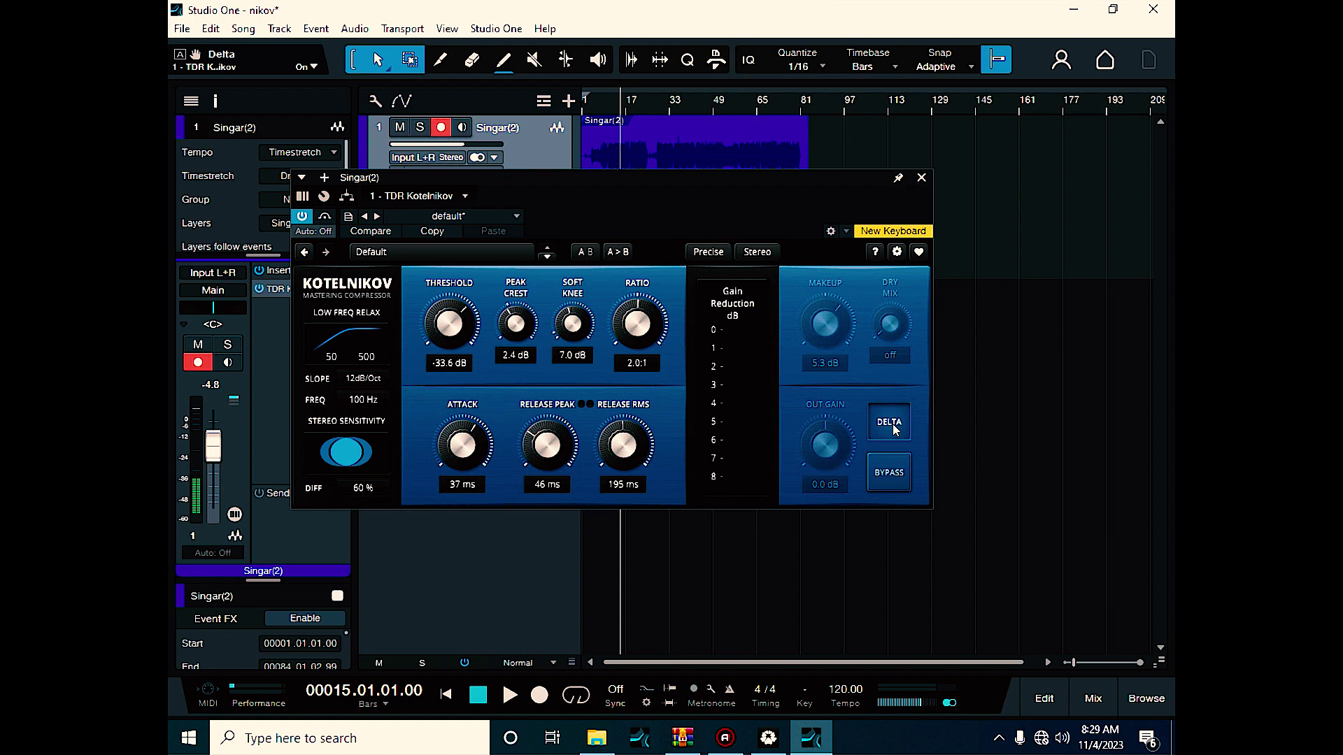
key(space)
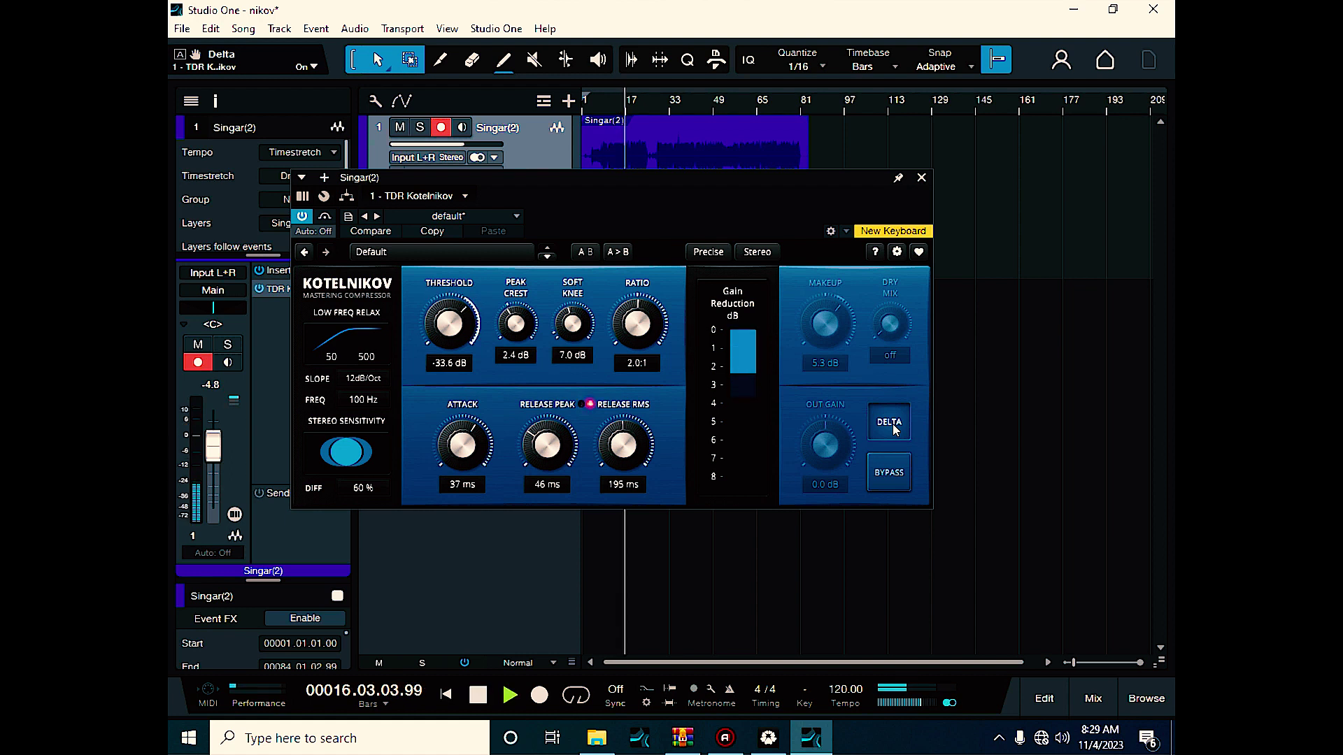
key(space)
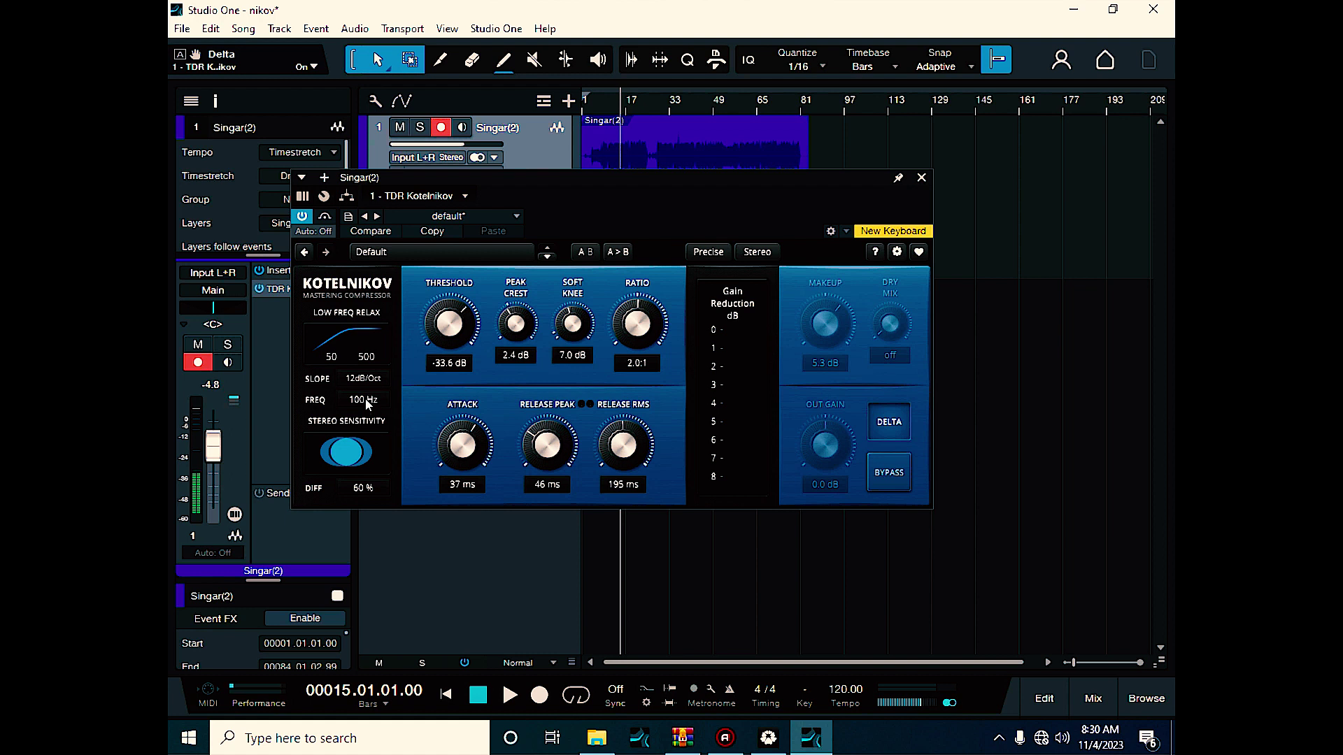
Set the low-frequency relax filter's frequency to 25 Hz
click(367, 403)
drag(366, 403, 367, 393)
drag(366, 393, 367, 413)
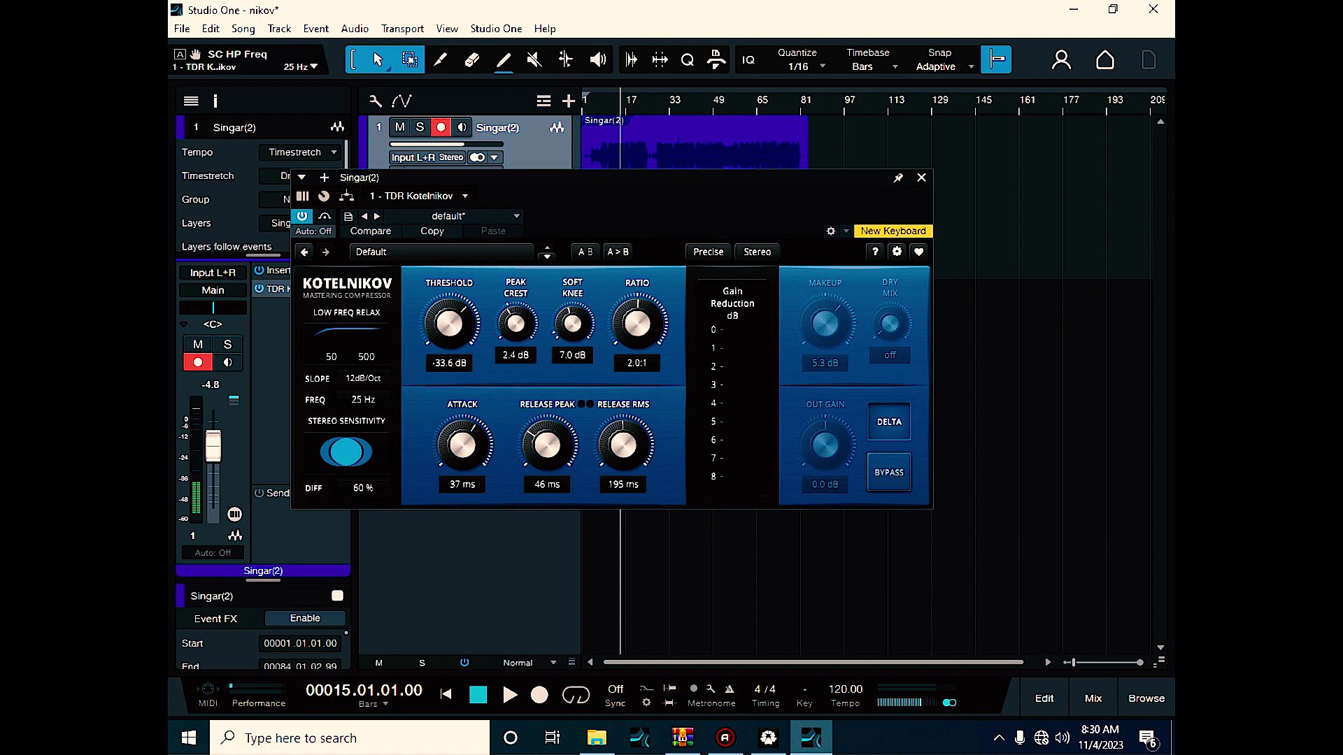
Try the Flat, 3dB/oct and 6dB/Oct slopes for the low-frequency relax filter and return it to 12dB/Oct
click(362, 384)
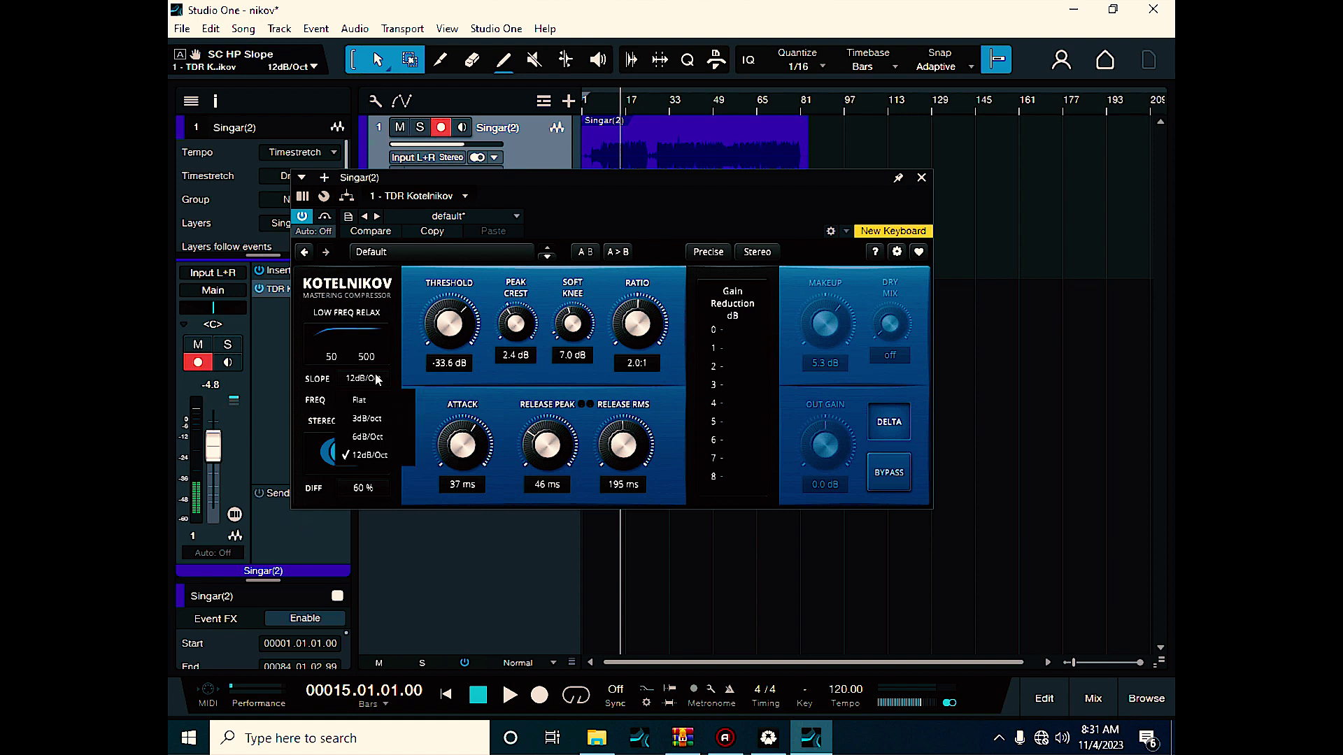
click(363, 379)
click(363, 382)
click(356, 383)
click(351, 401)
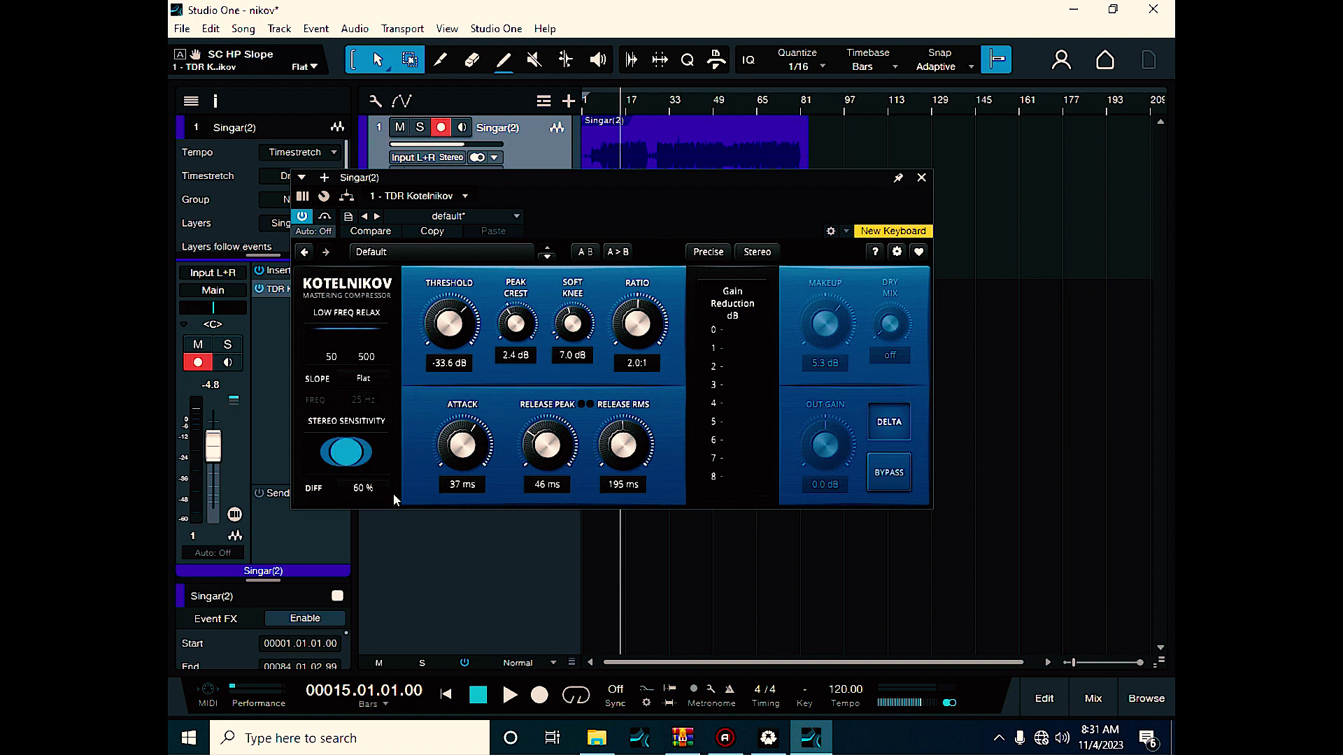
click(363, 378)
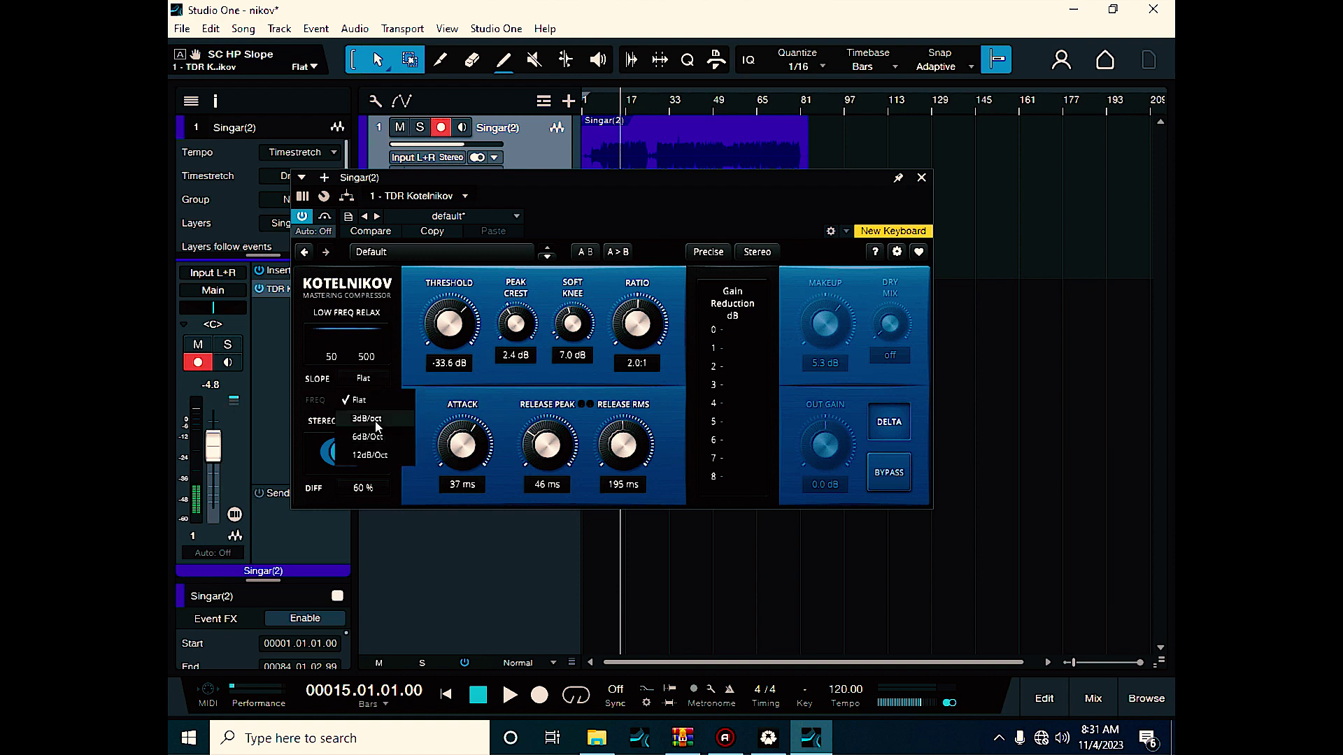
click(377, 422)
click(368, 378)
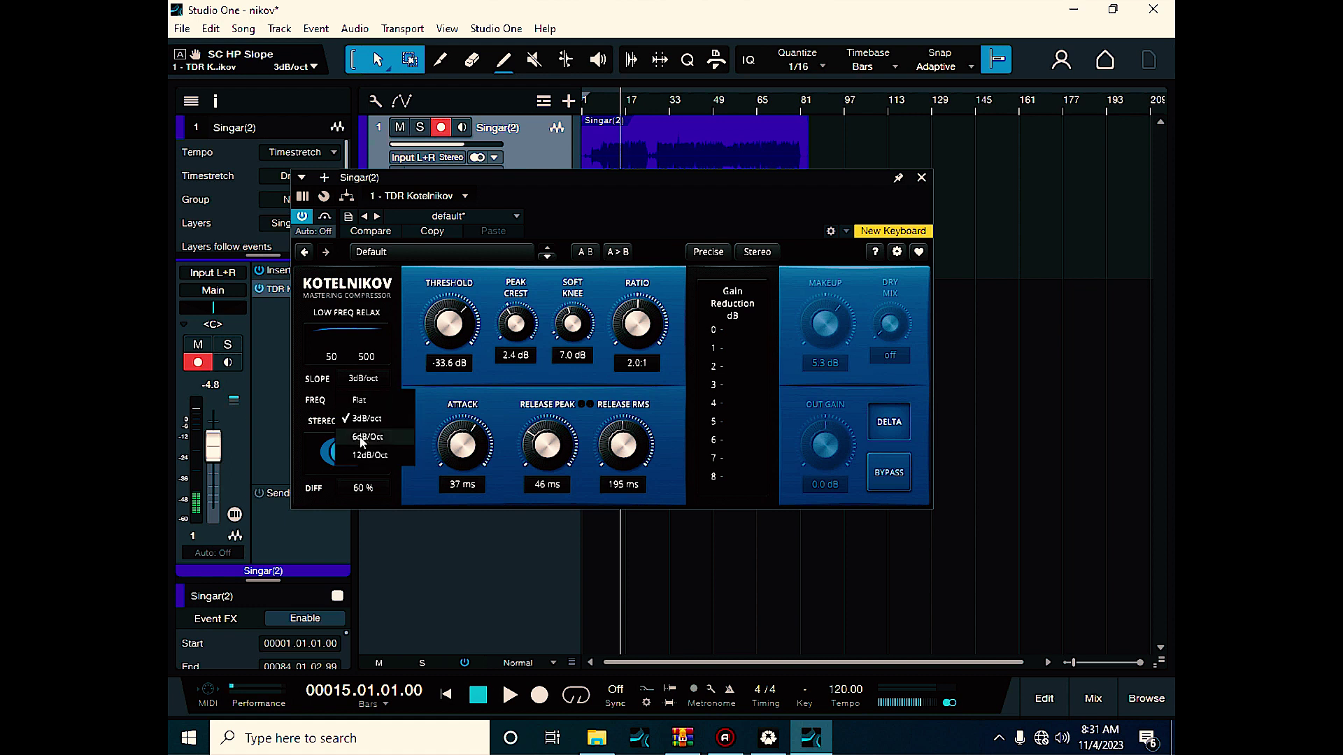
click(363, 439)
click(366, 379)
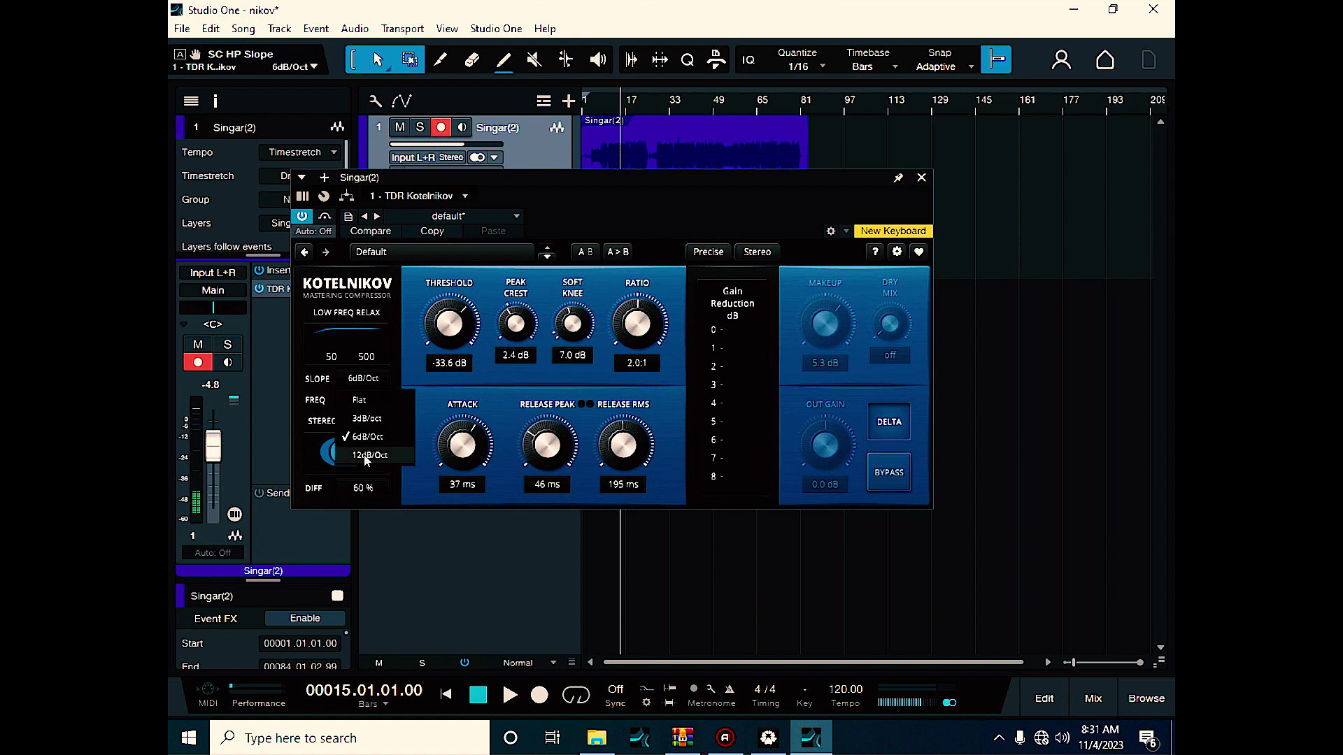
click(366, 458)
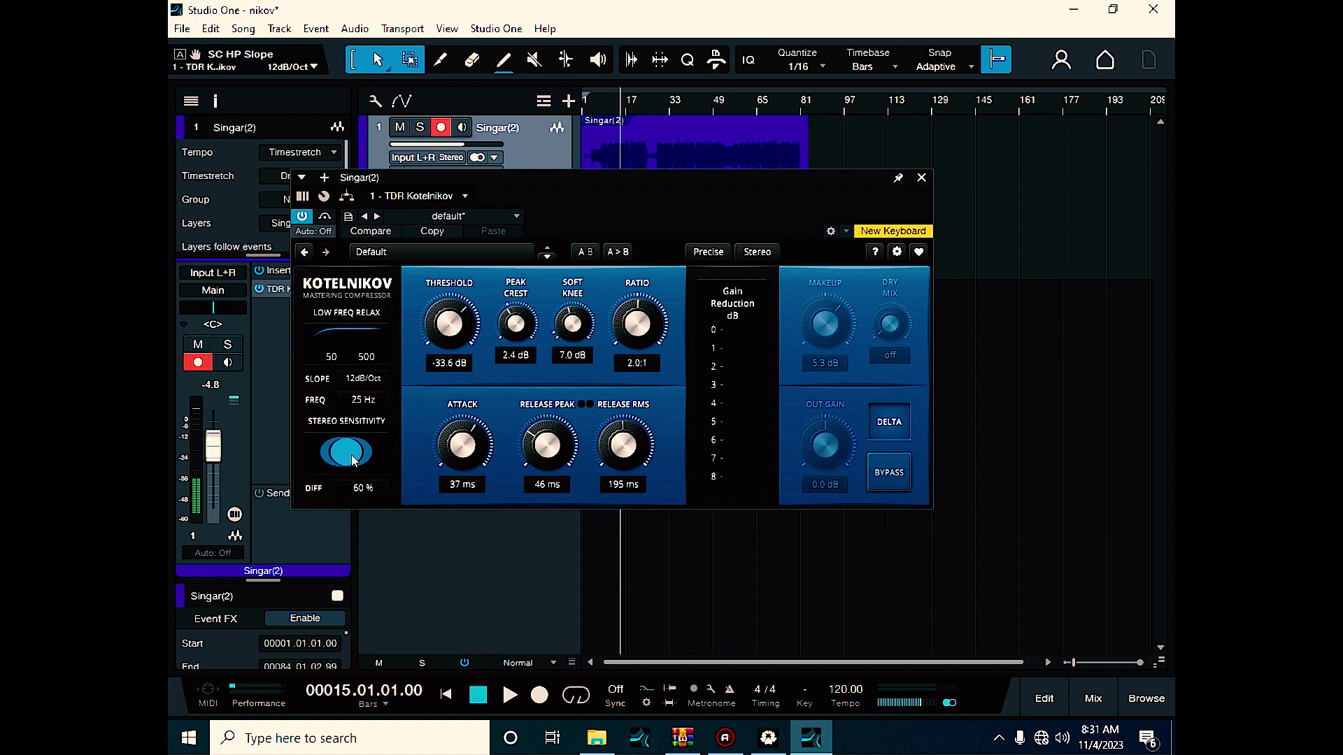
Sweep the stereo sensitivity difference through its range down to 0 % and set it to 100 %
drag(352, 459, 386, 361)
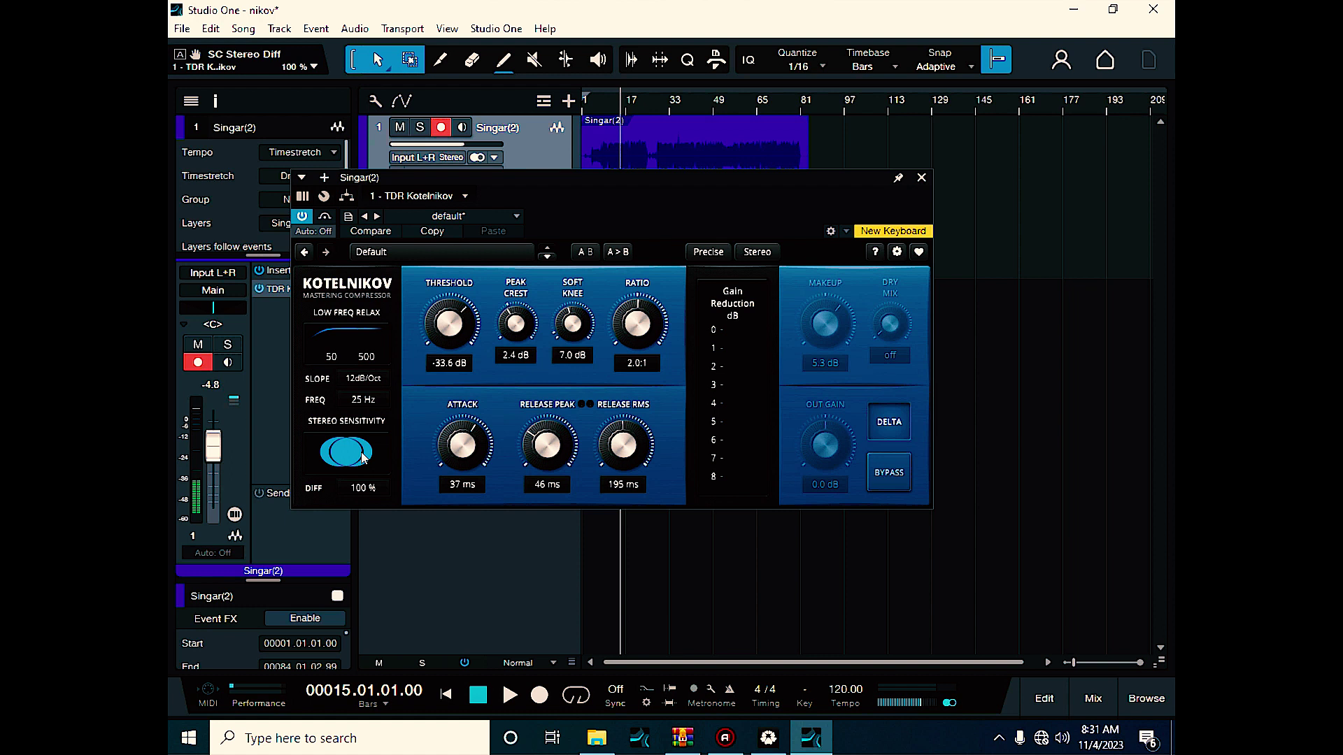
drag(366, 451, 352, 512)
mouse_move(347, 566)
mouse_down()
mouse_move(359, 537)
mouse_move(351, 552)
mouse_up()
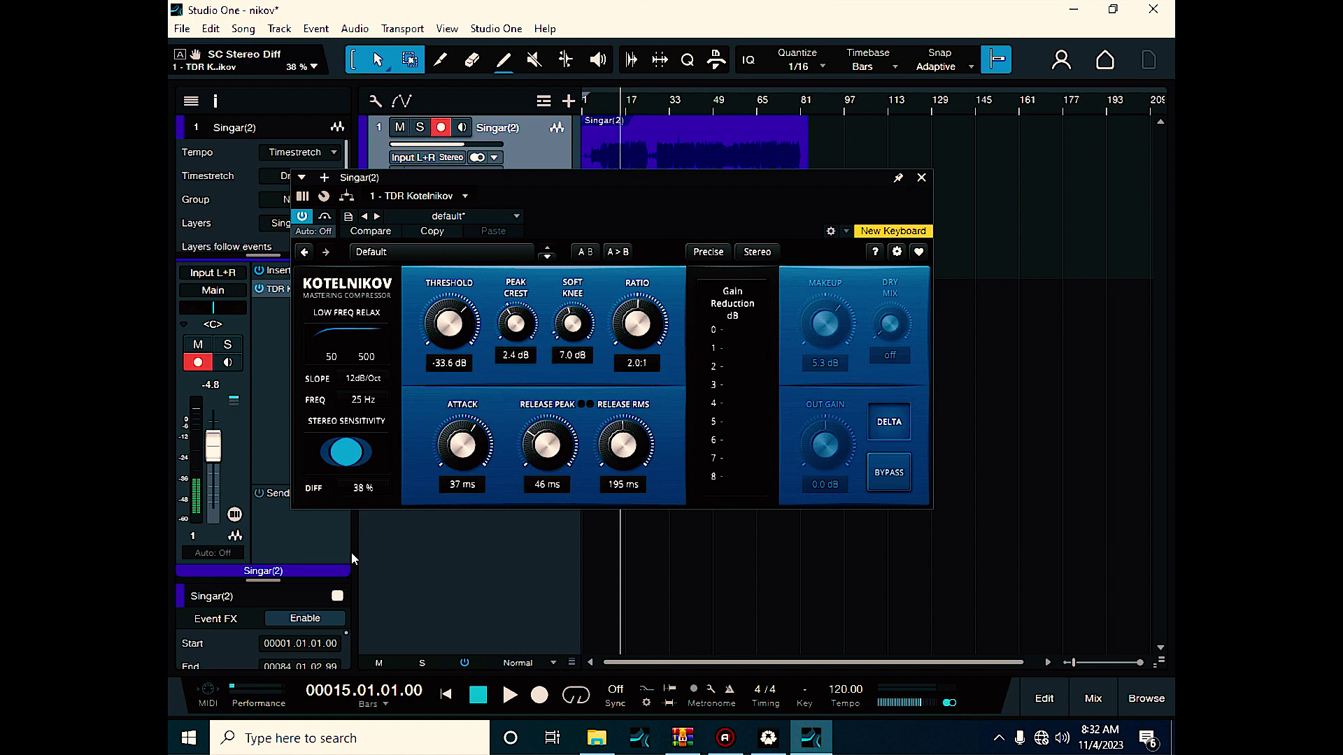
drag(350, 557, 313, 657)
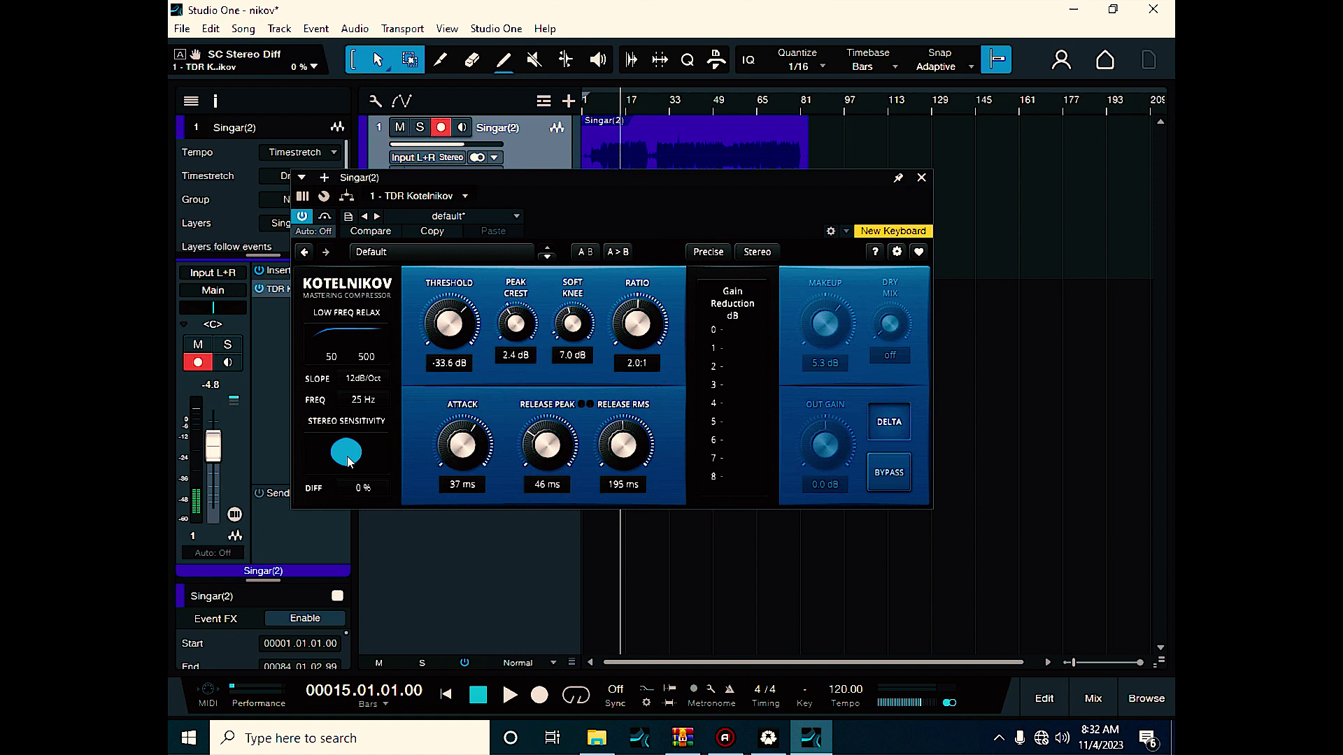
drag(349, 462, 363, 221)
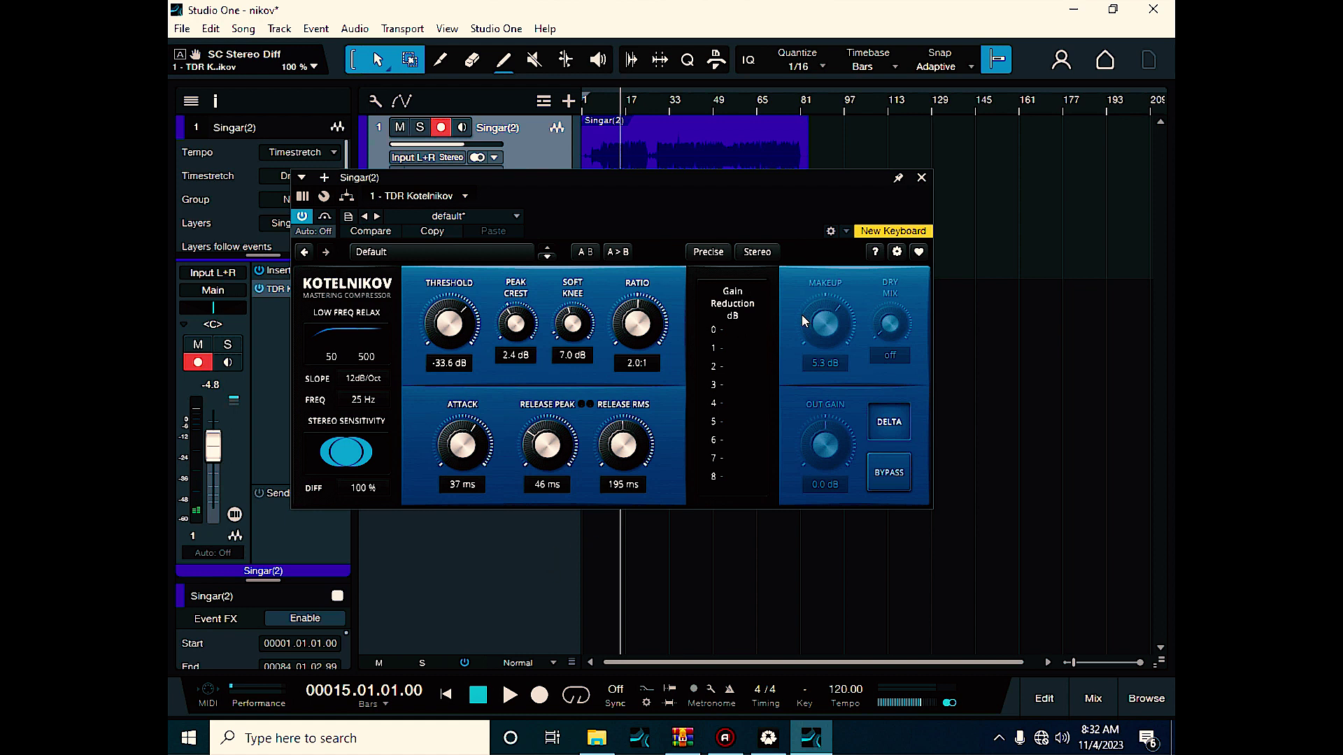
Switch the compressor's channel mode to Mono, back to Stereo, and on to Sum
click(760, 254)
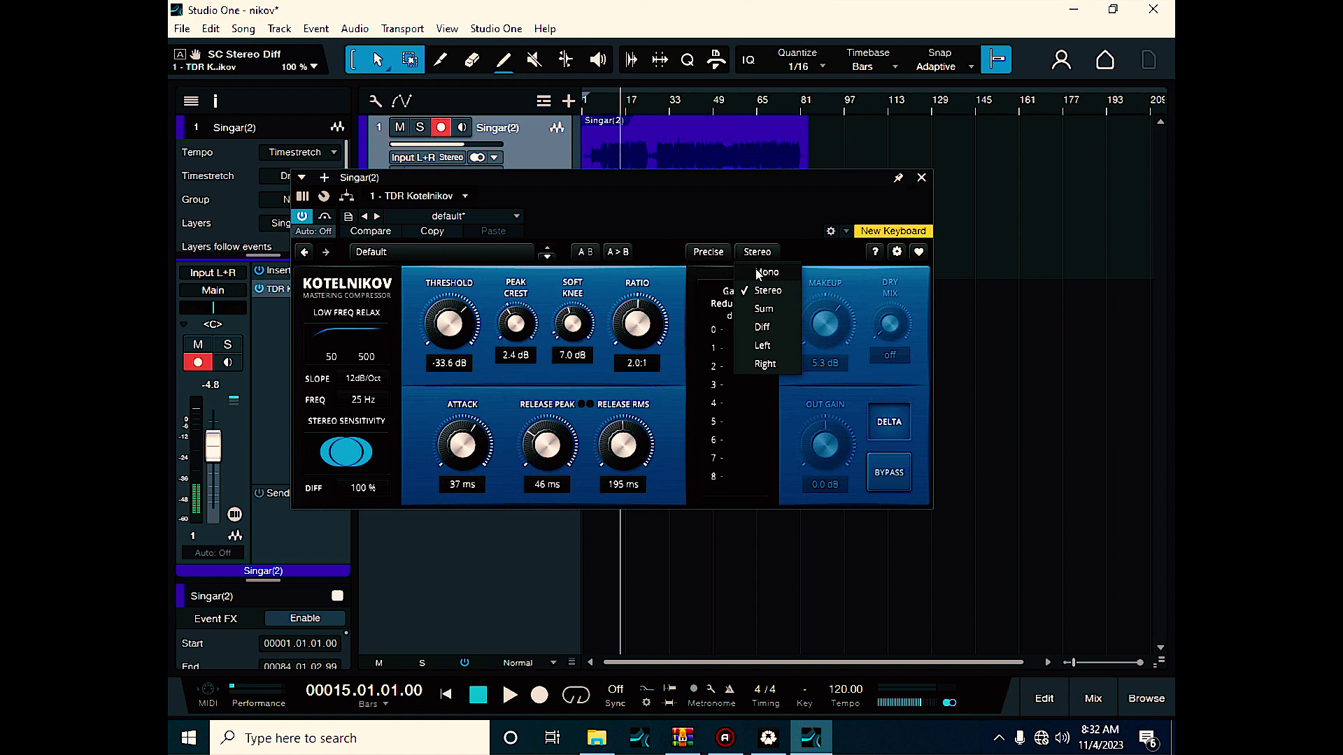
click(758, 273)
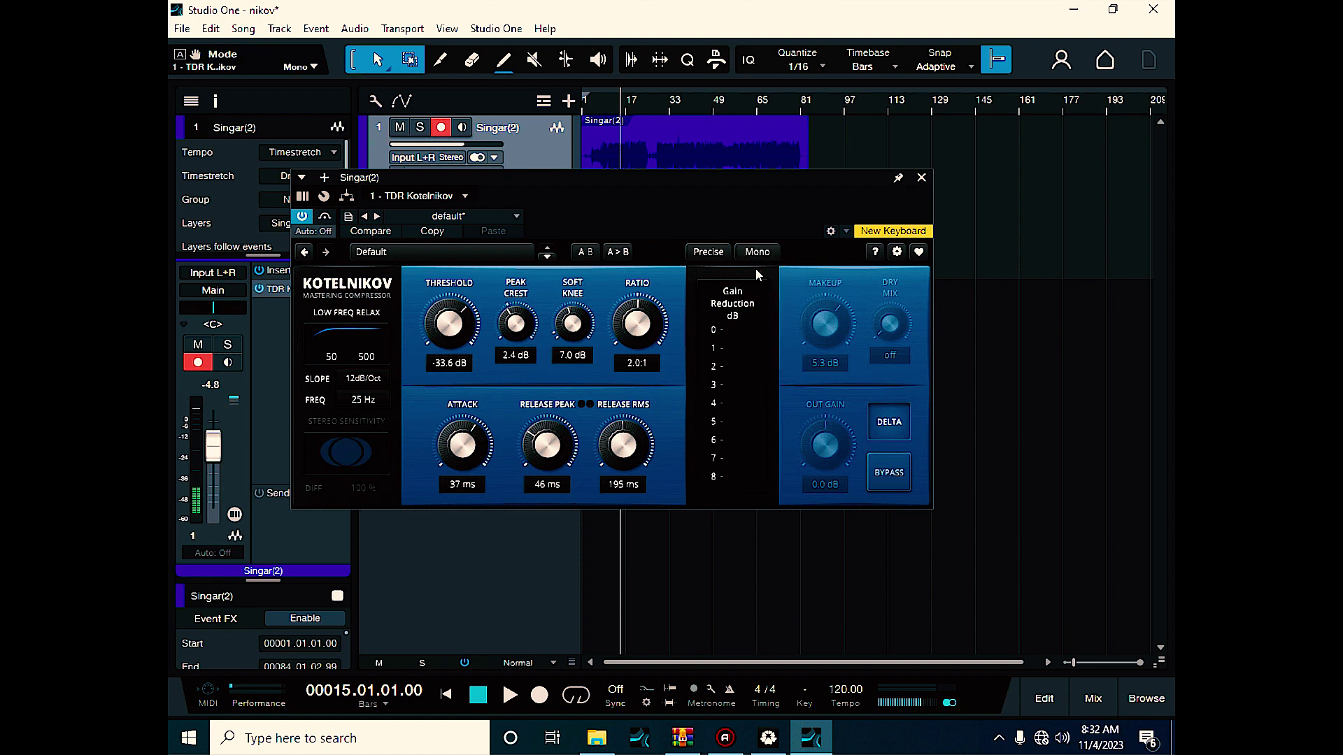
click(761, 253)
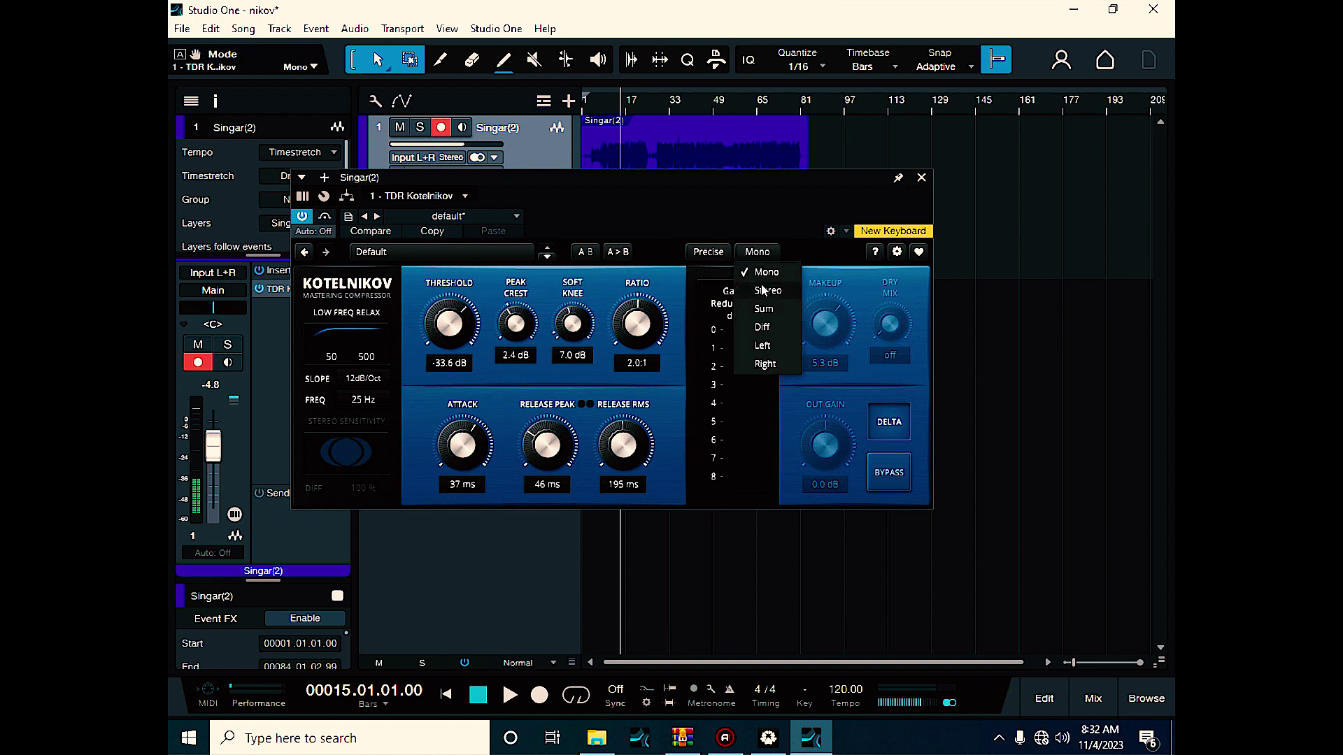
click(761, 291)
click(760, 256)
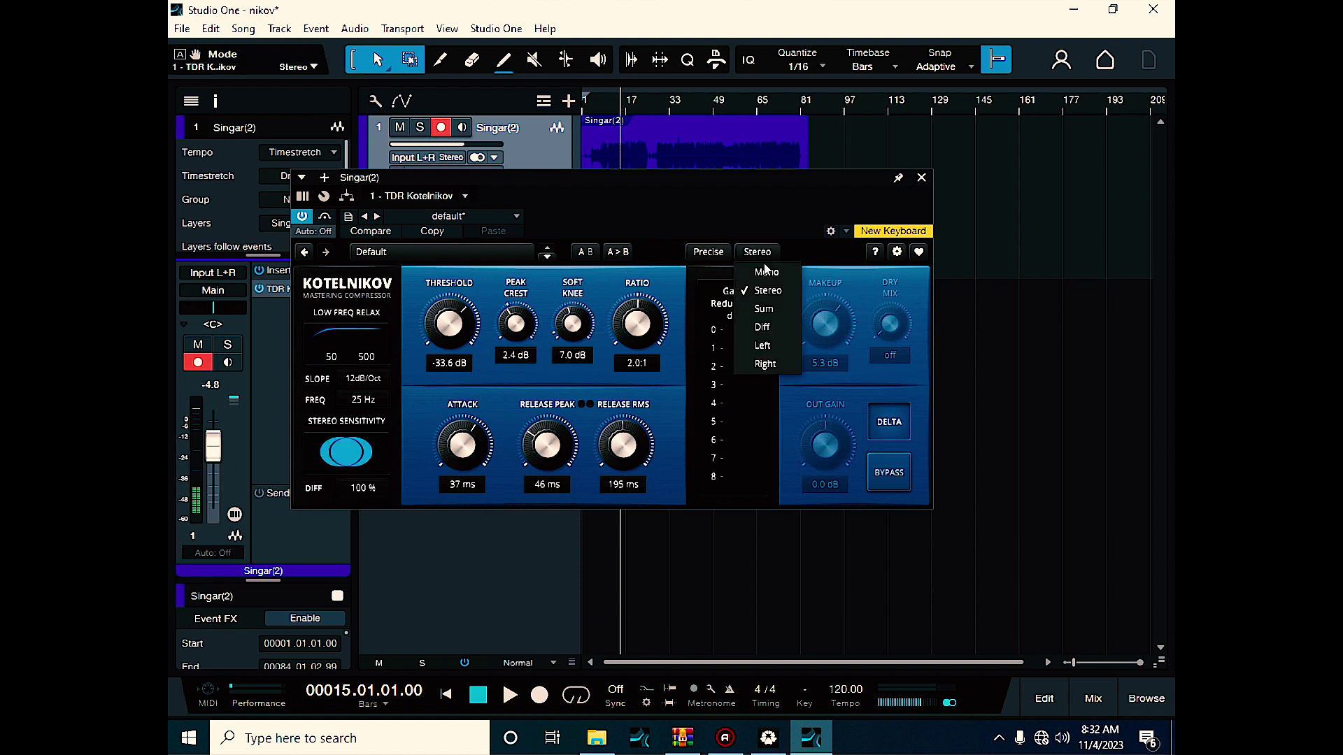
click(765, 310)
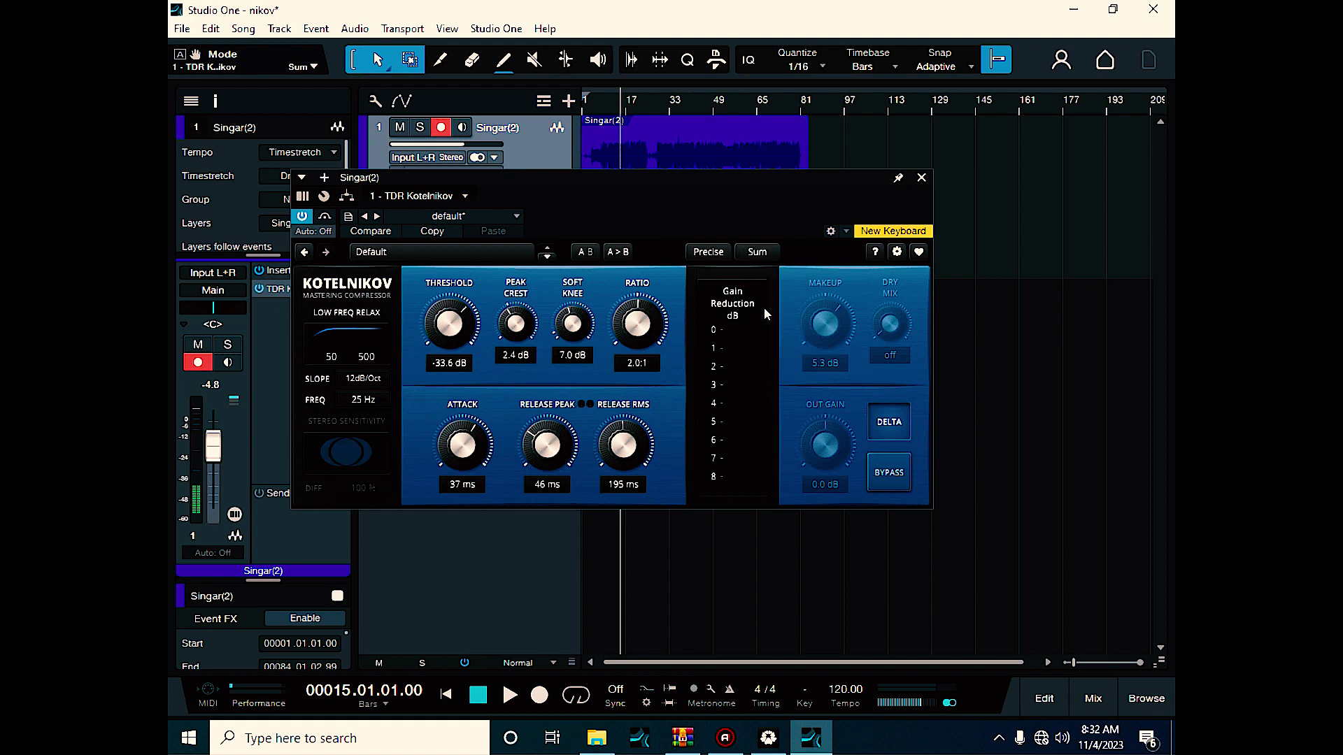
Change the compressor's channel mode from Sum to Diff
click(758, 252)
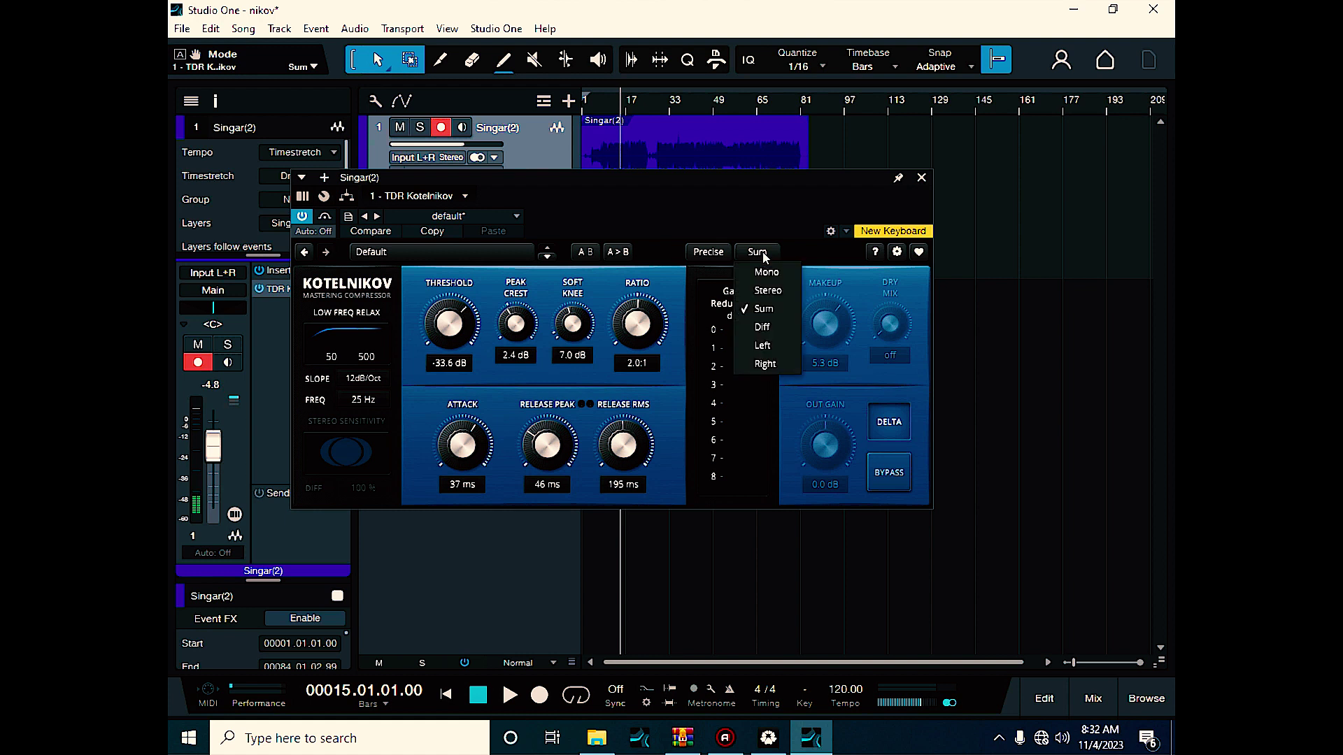
click(758, 251)
click(757, 252)
click(759, 253)
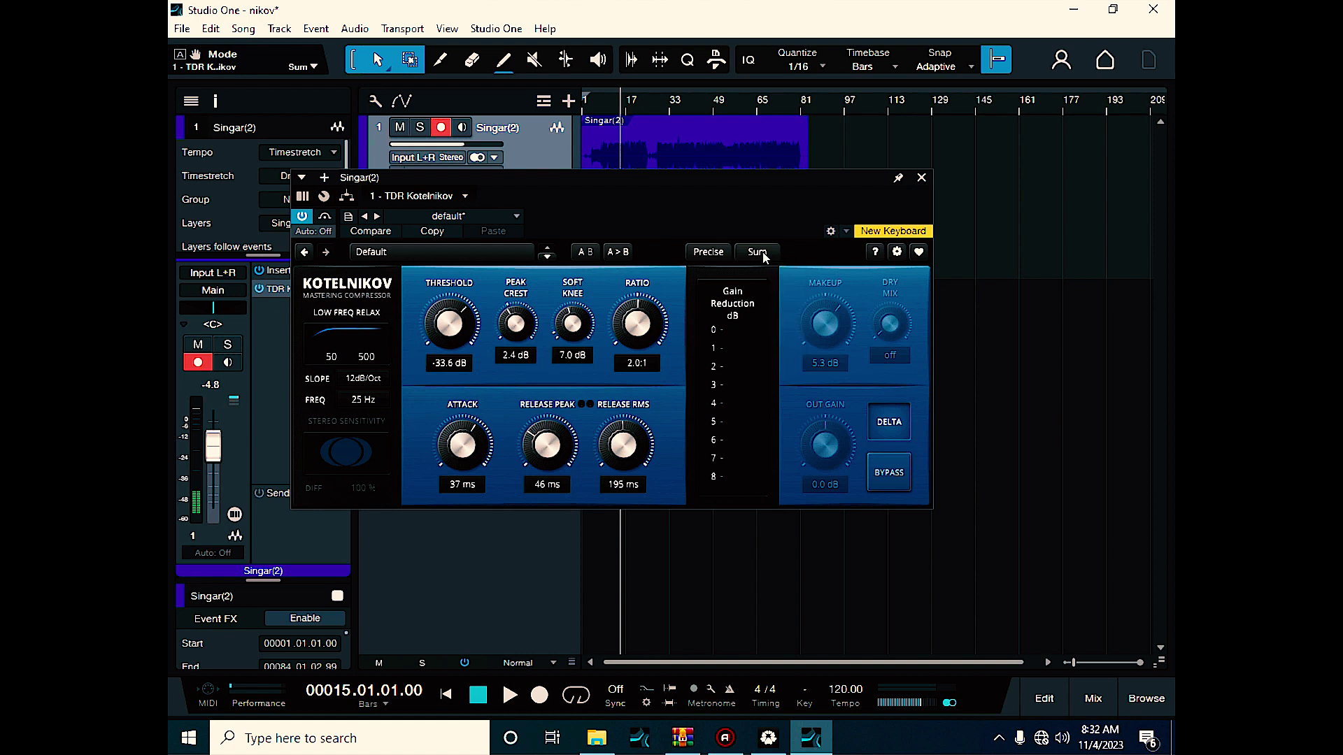
click(763, 256)
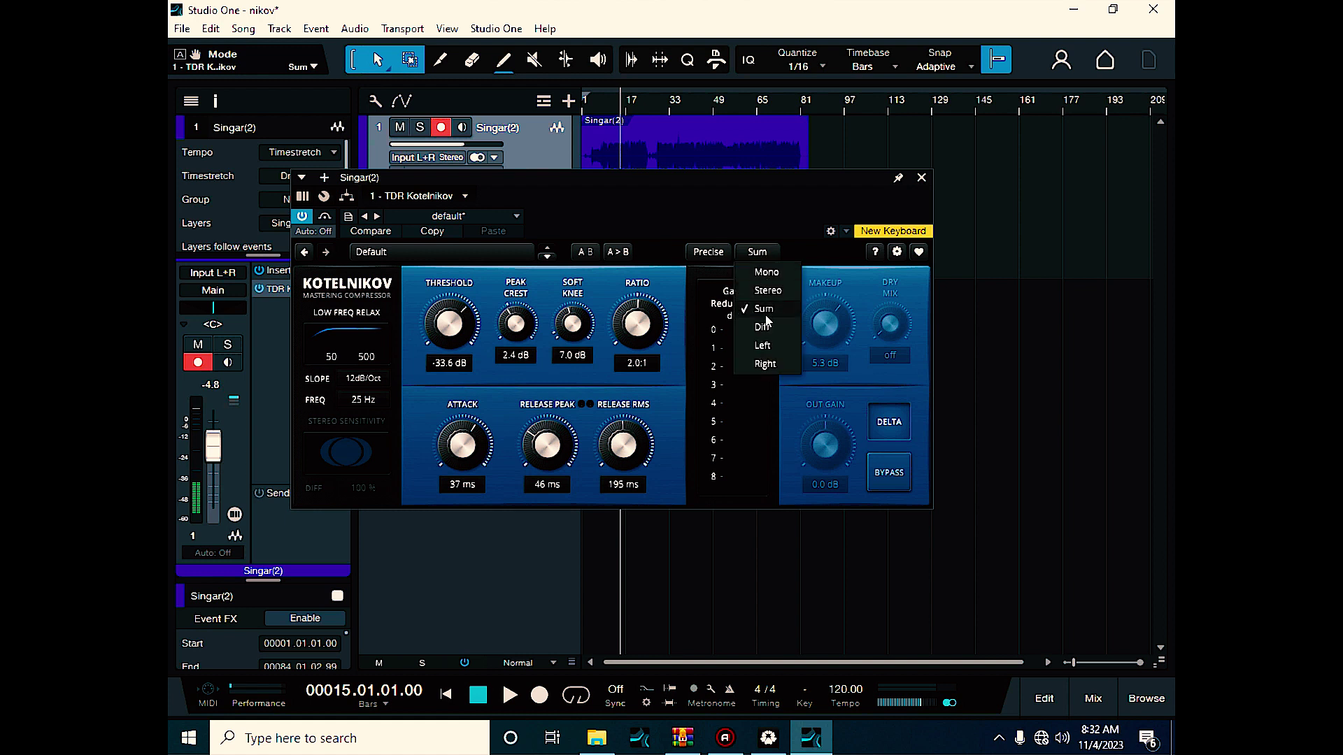
click(765, 333)
click(762, 254)
click(759, 328)
click(757, 252)
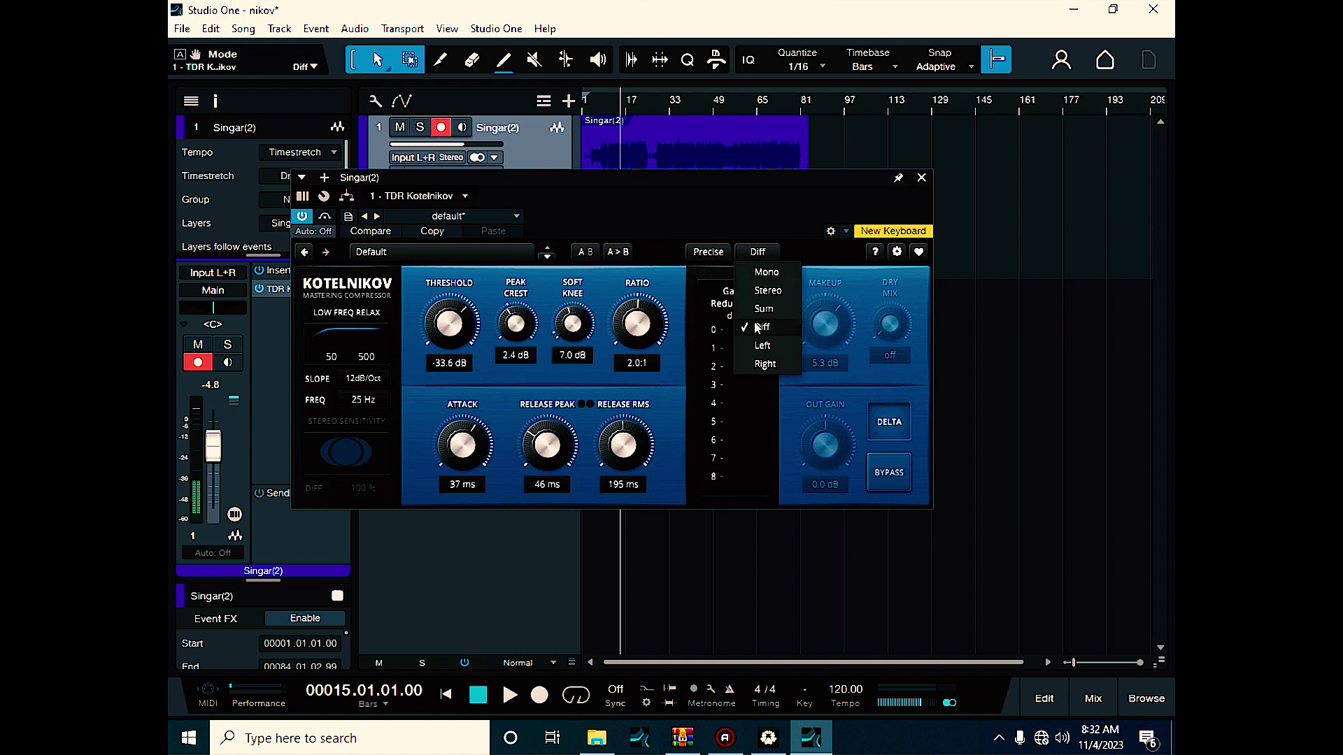
click(760, 331)
Try the Left channel mode and then set the compressor to Right
click(758, 256)
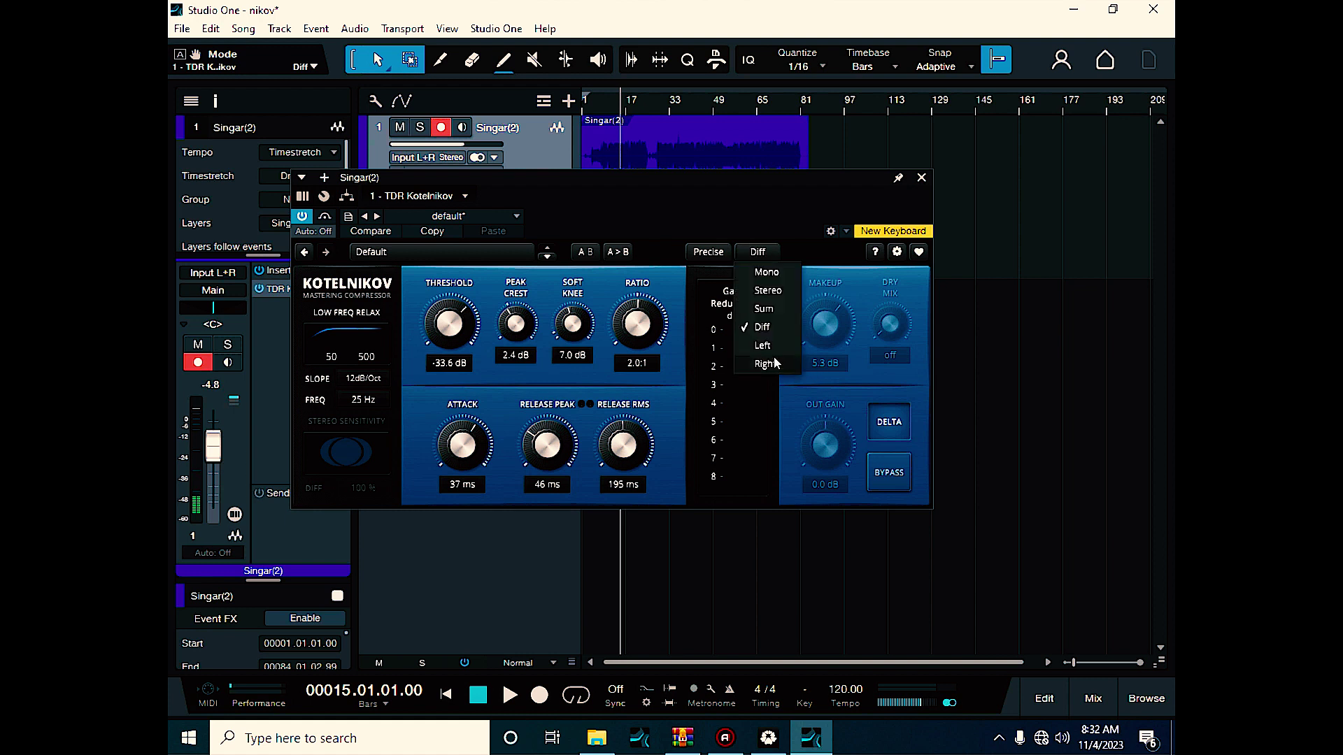
click(768, 347)
click(758, 253)
click(765, 364)
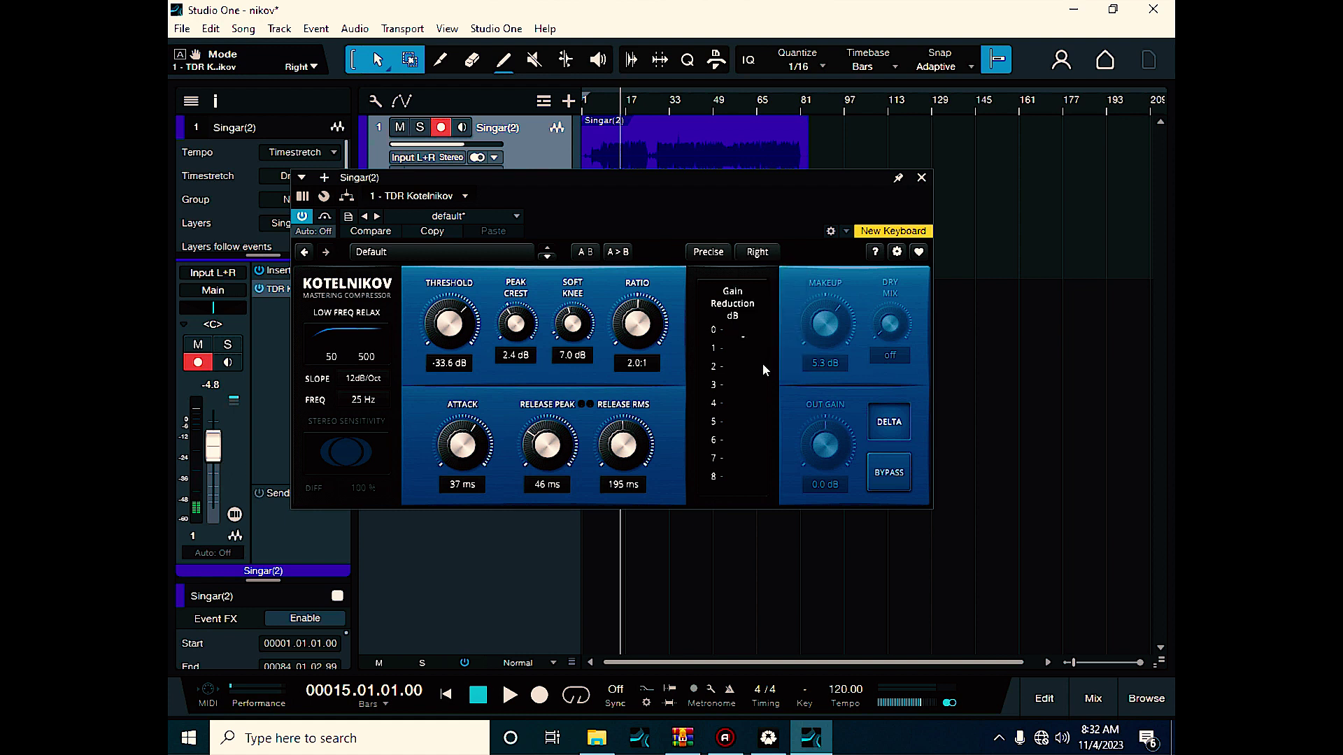
Check the processing quality options, keep Precise selected, and set the channel mode to Mono
click(703, 252)
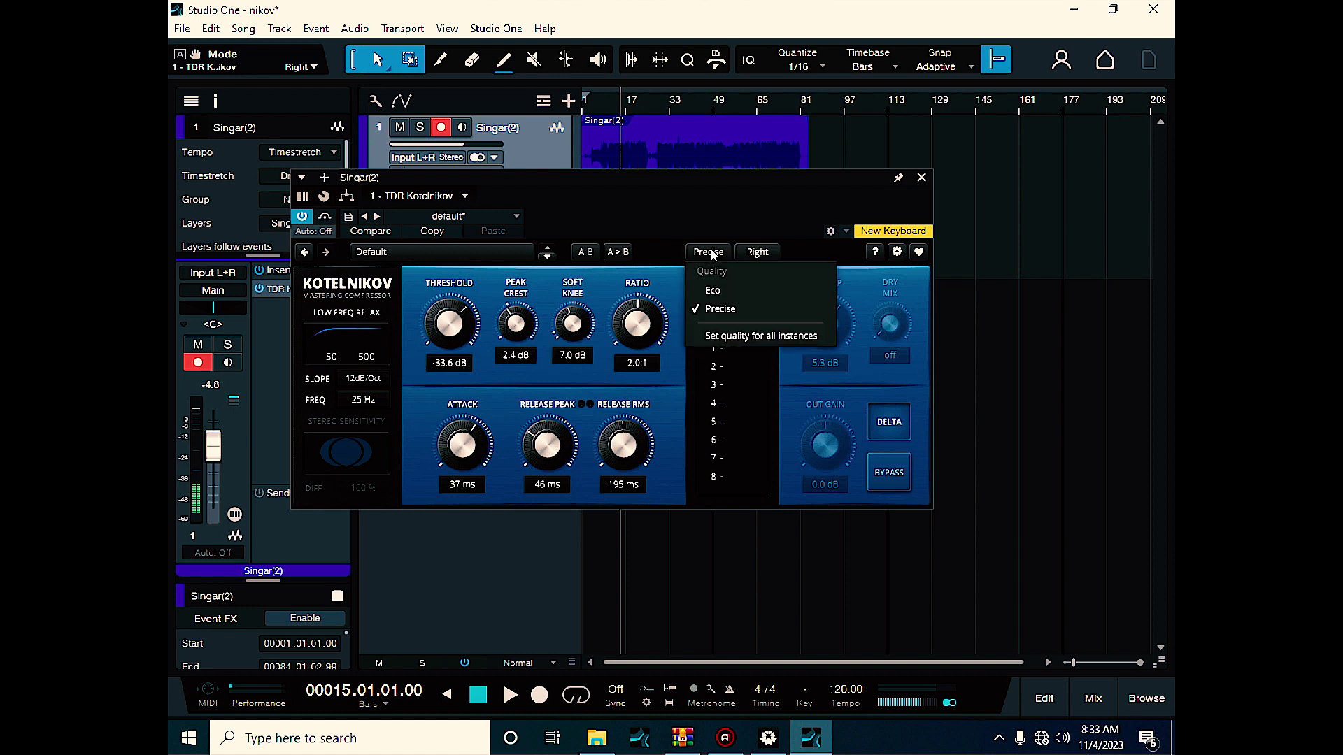
click(721, 310)
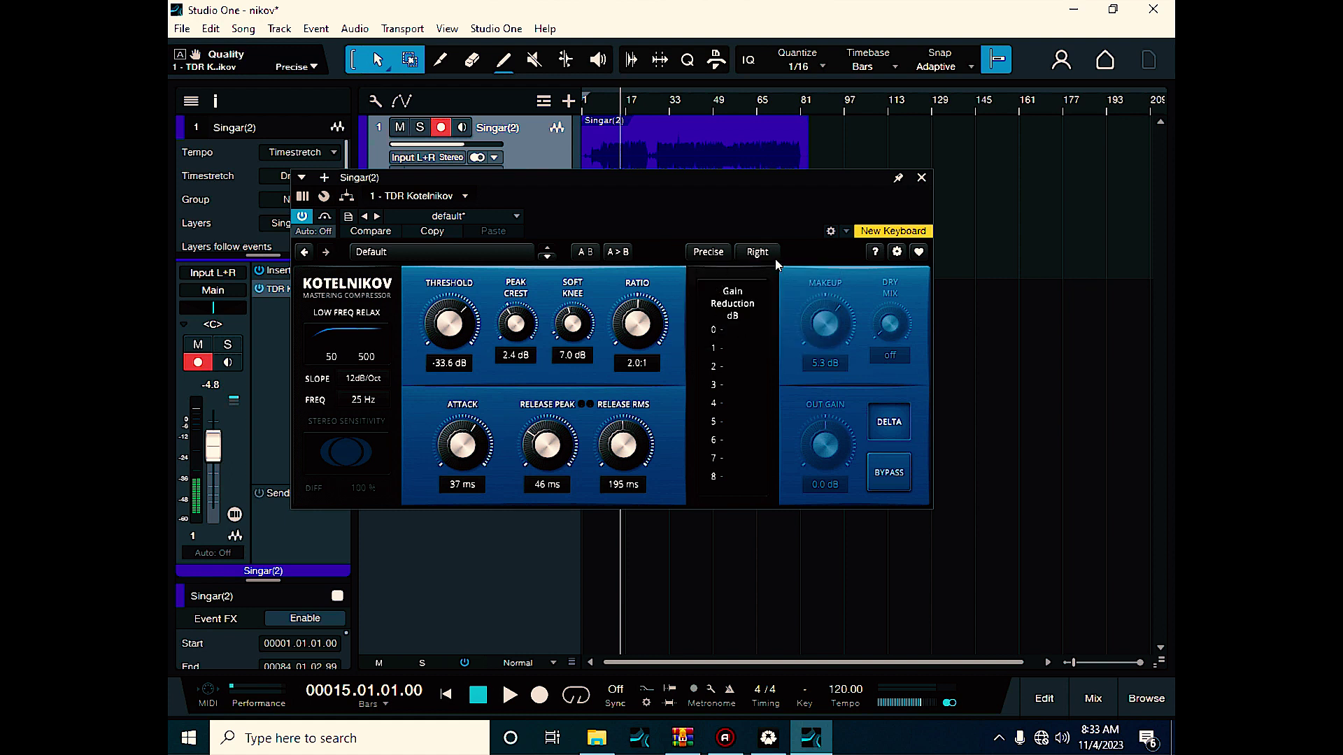
click(757, 253)
click(755, 309)
click(708, 253)
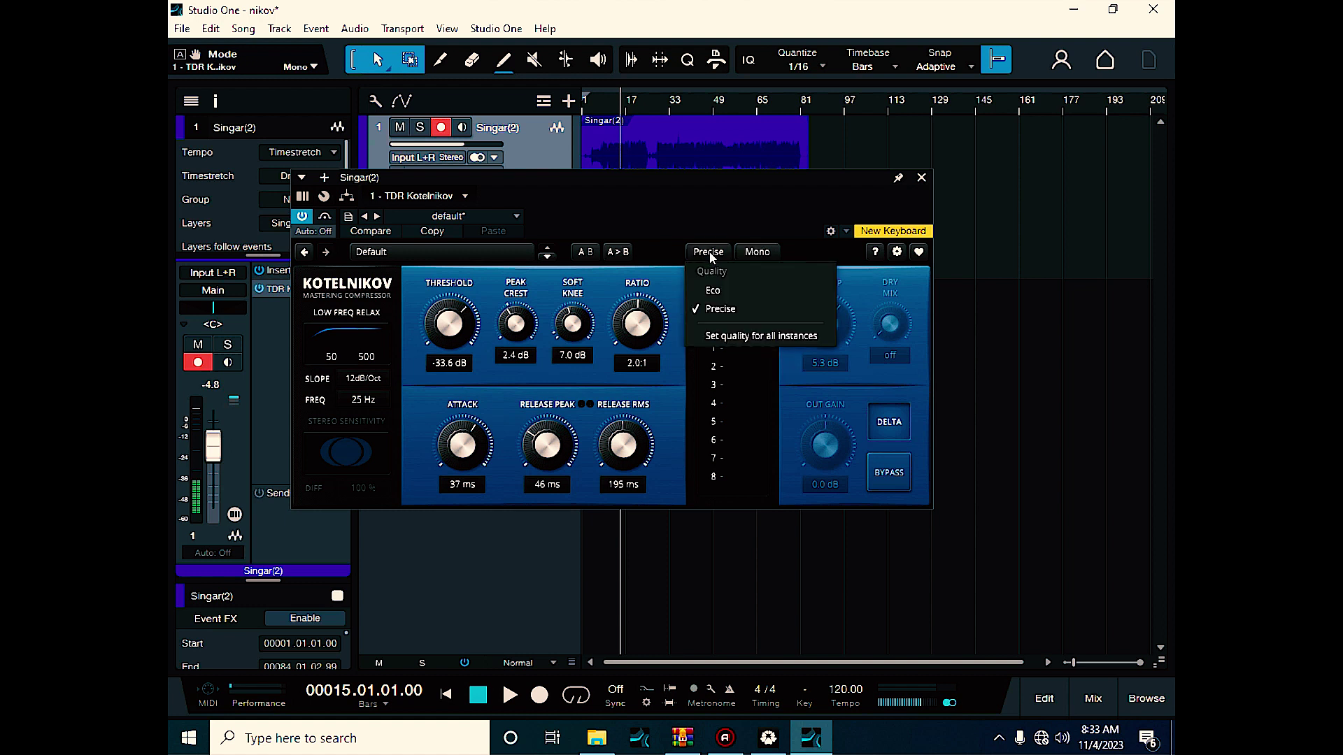
click(880, 282)
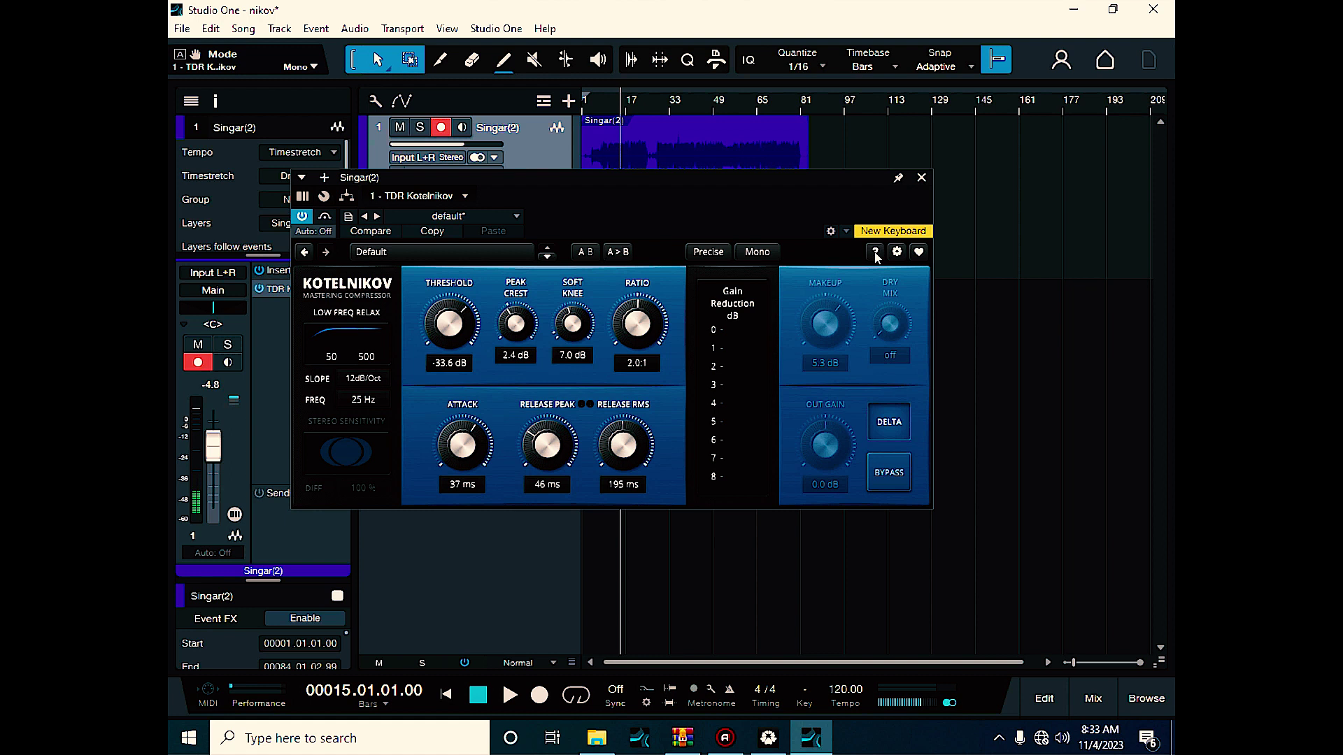
Turn on dynamic help mode to read the control tooltips, including Makeup gain, and switch Delta off
click(873, 254)
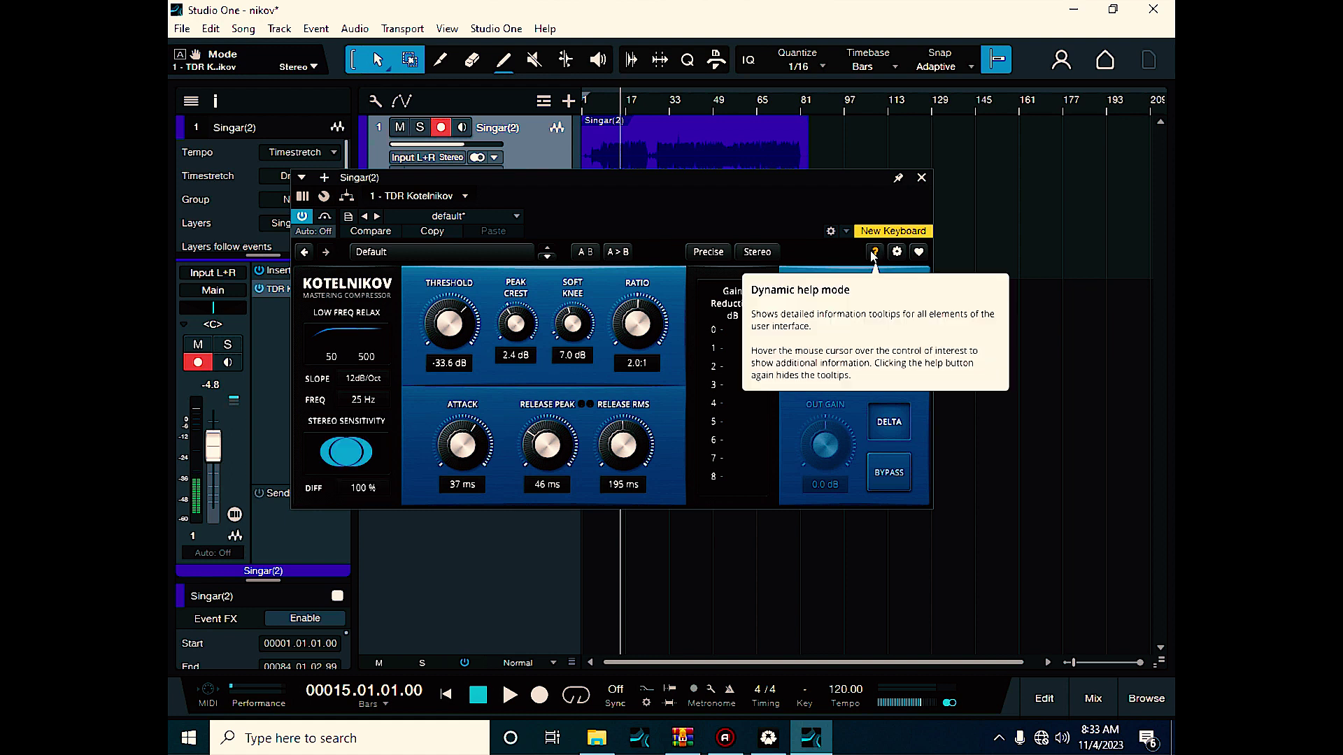
mouse_move(450, 337)
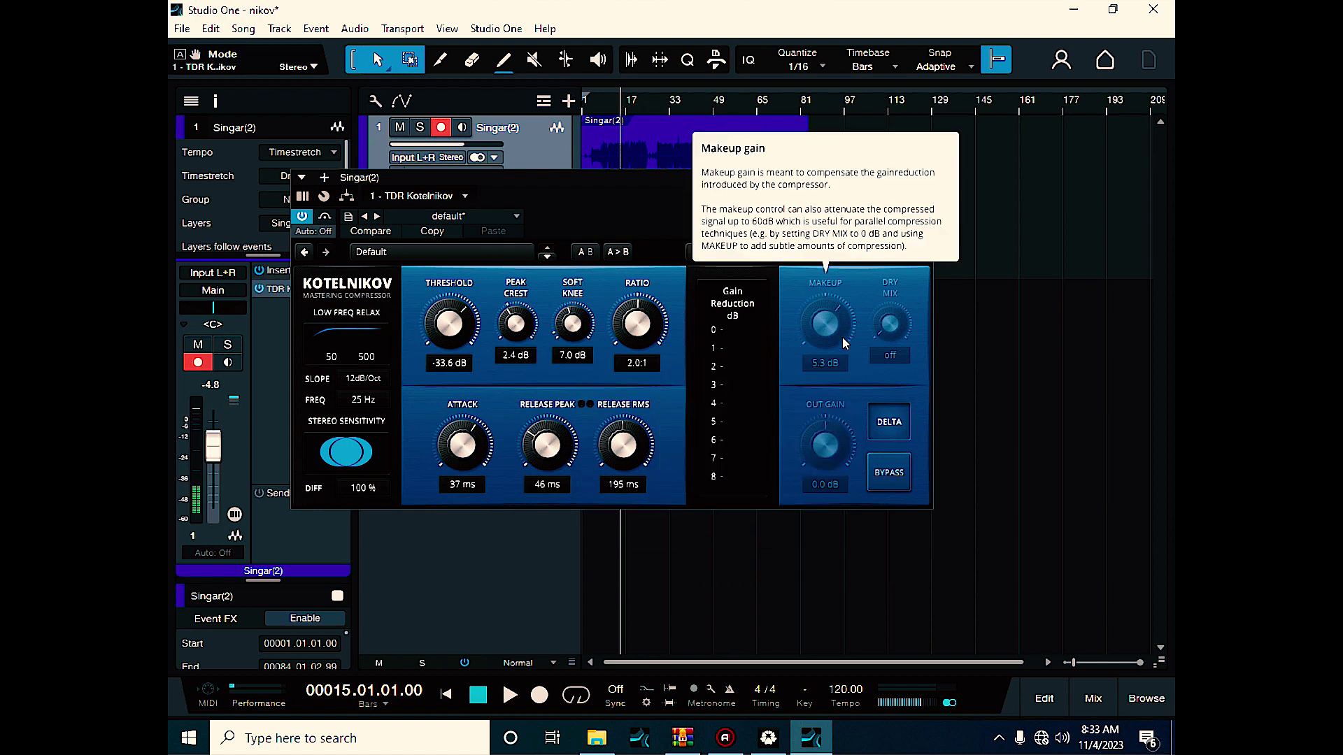
click(898, 417)
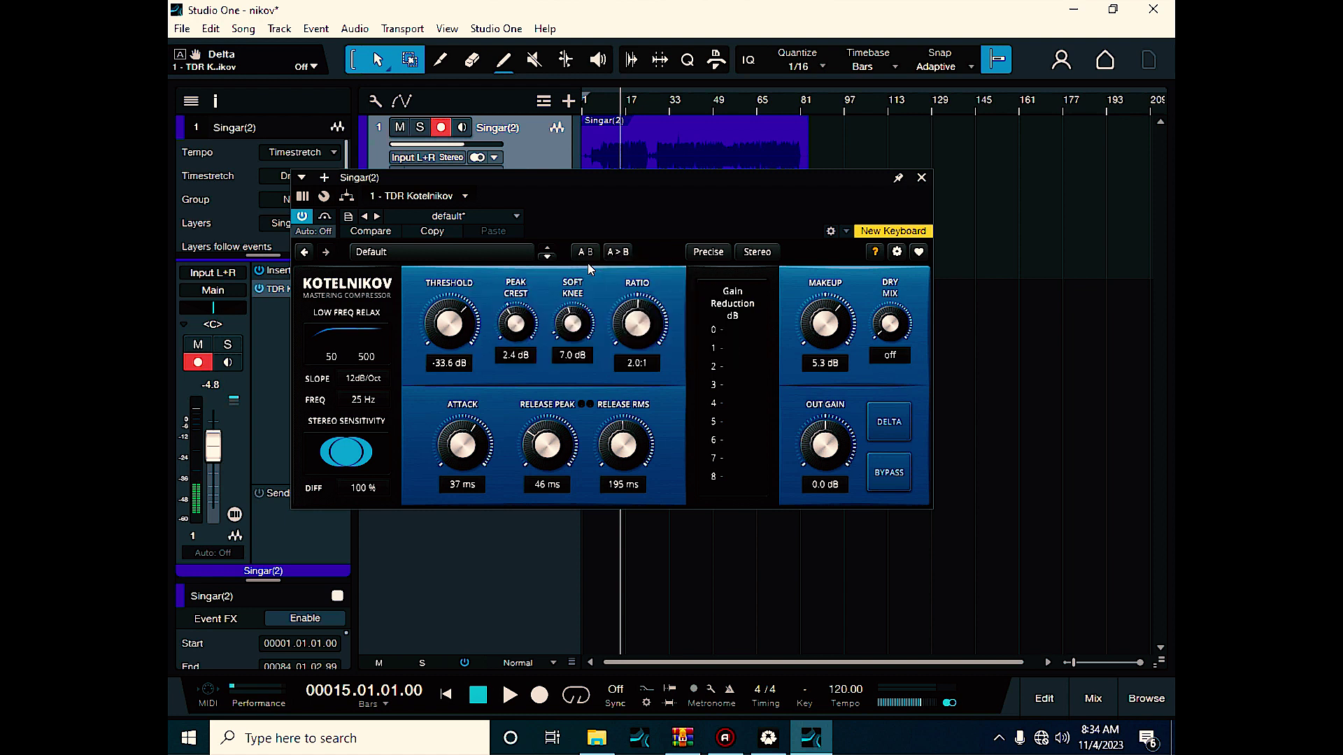
Load the Mastering - Tight preset and look through the compressor's preset list
click(546, 261)
click(521, 254)
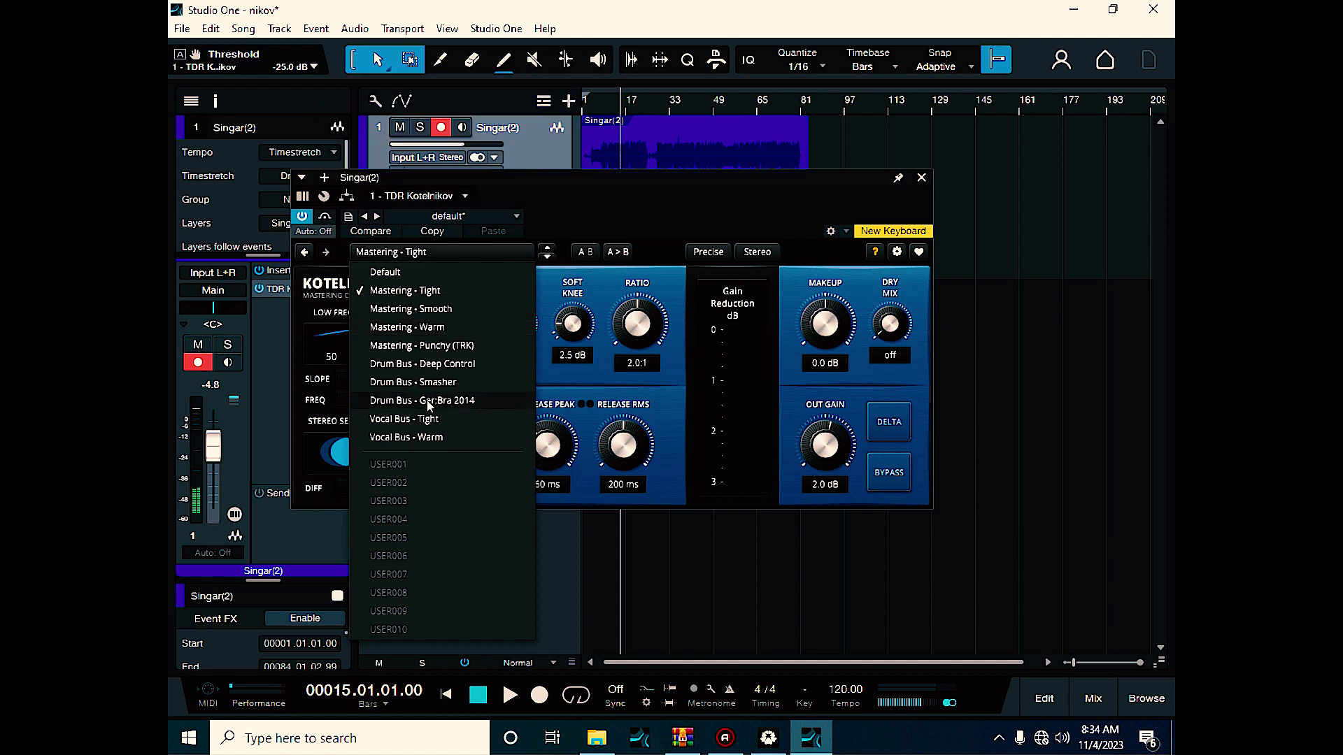
click(663, 394)
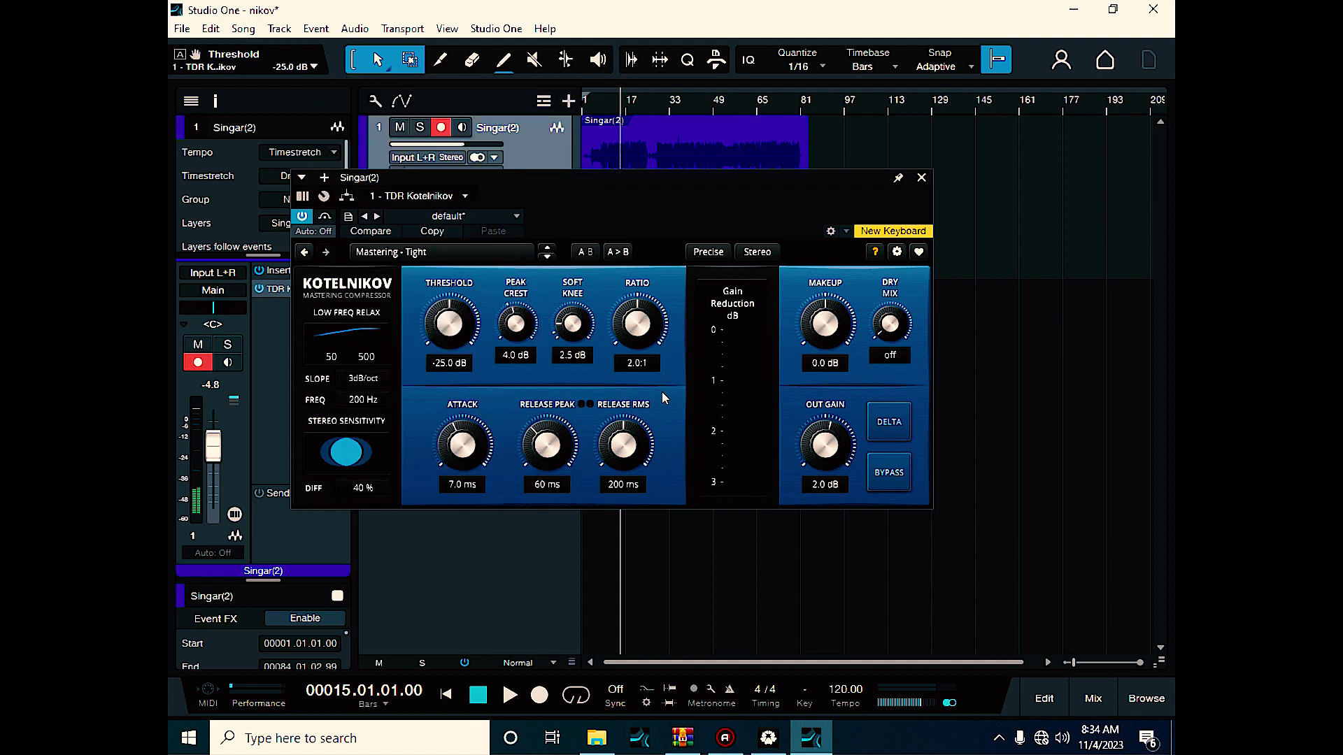
Undo the preset load and step back and forth through the compressor's change history, ending on the Default settings in Stereo mode
click(326, 253)
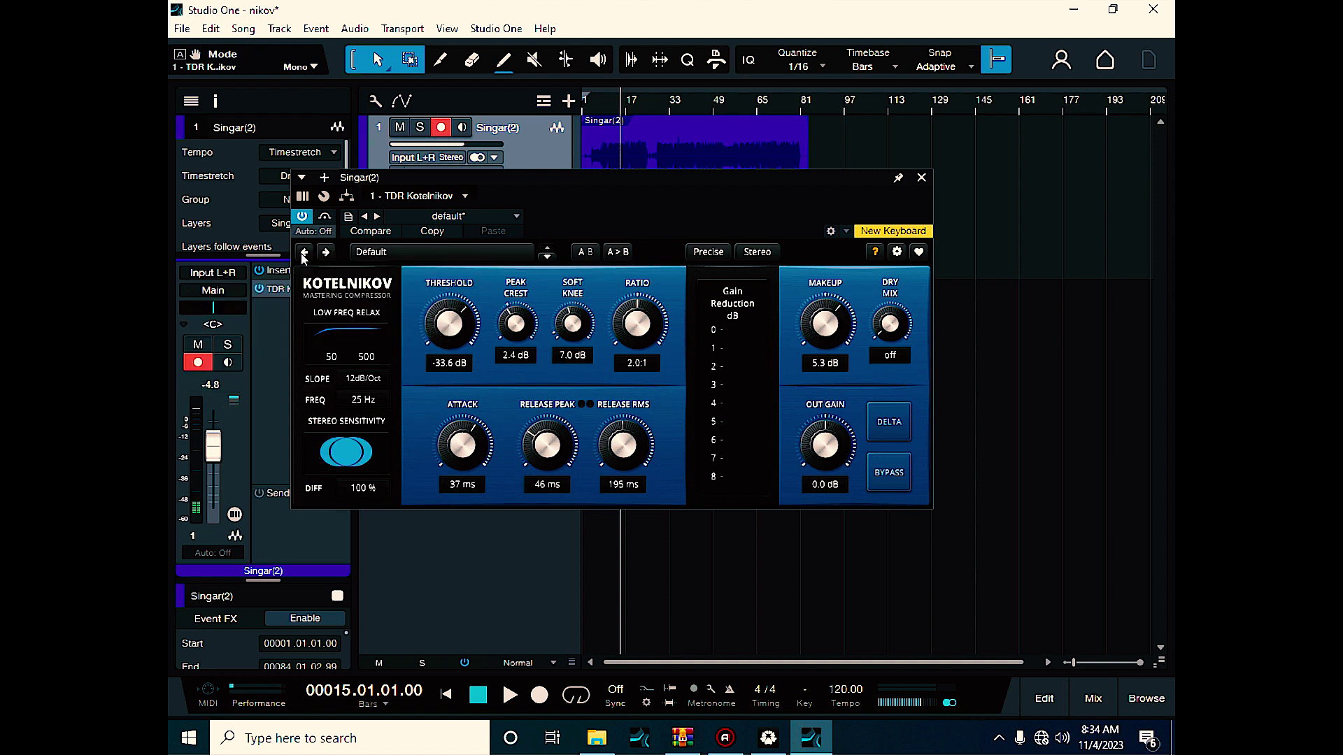
click(327, 253)
click(327, 253)
click(327, 253)
click(304, 252)
click(301, 253)
click(326, 253)
click(326, 253)
click(327, 253)
click(305, 252)
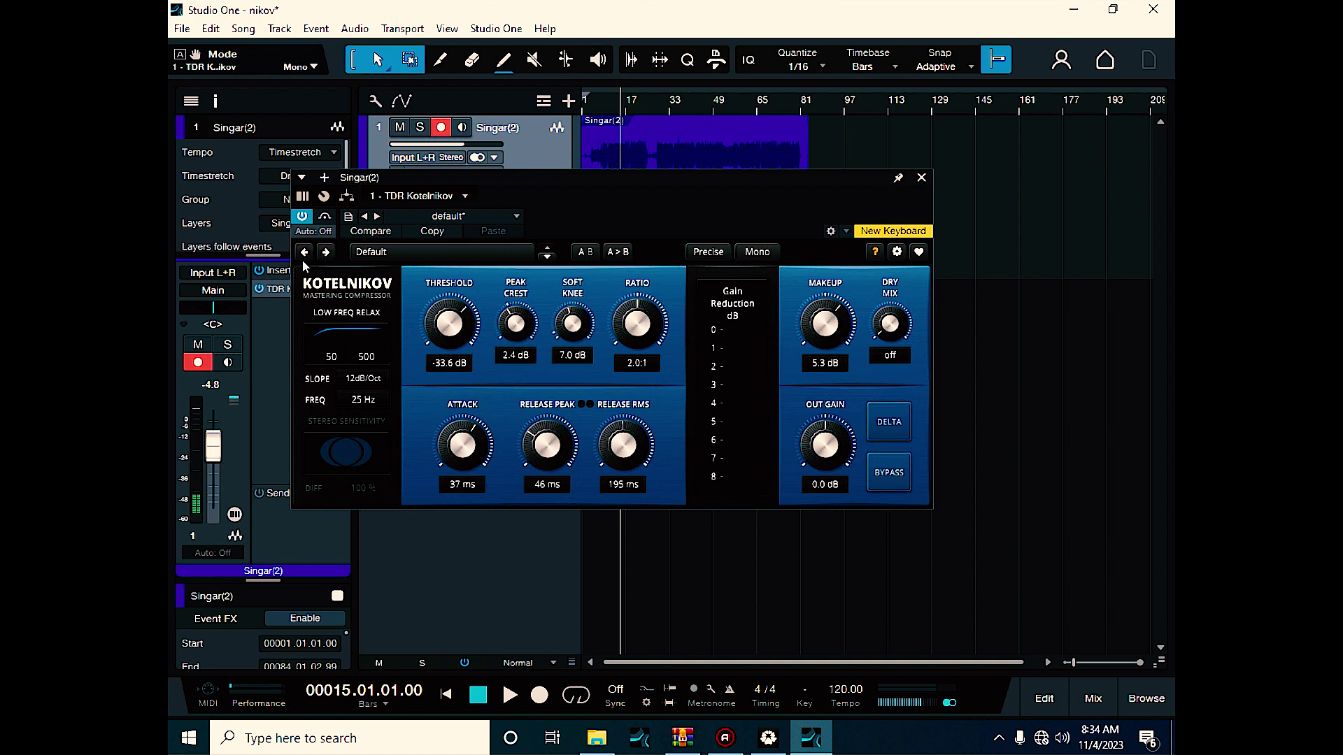
click(302, 259)
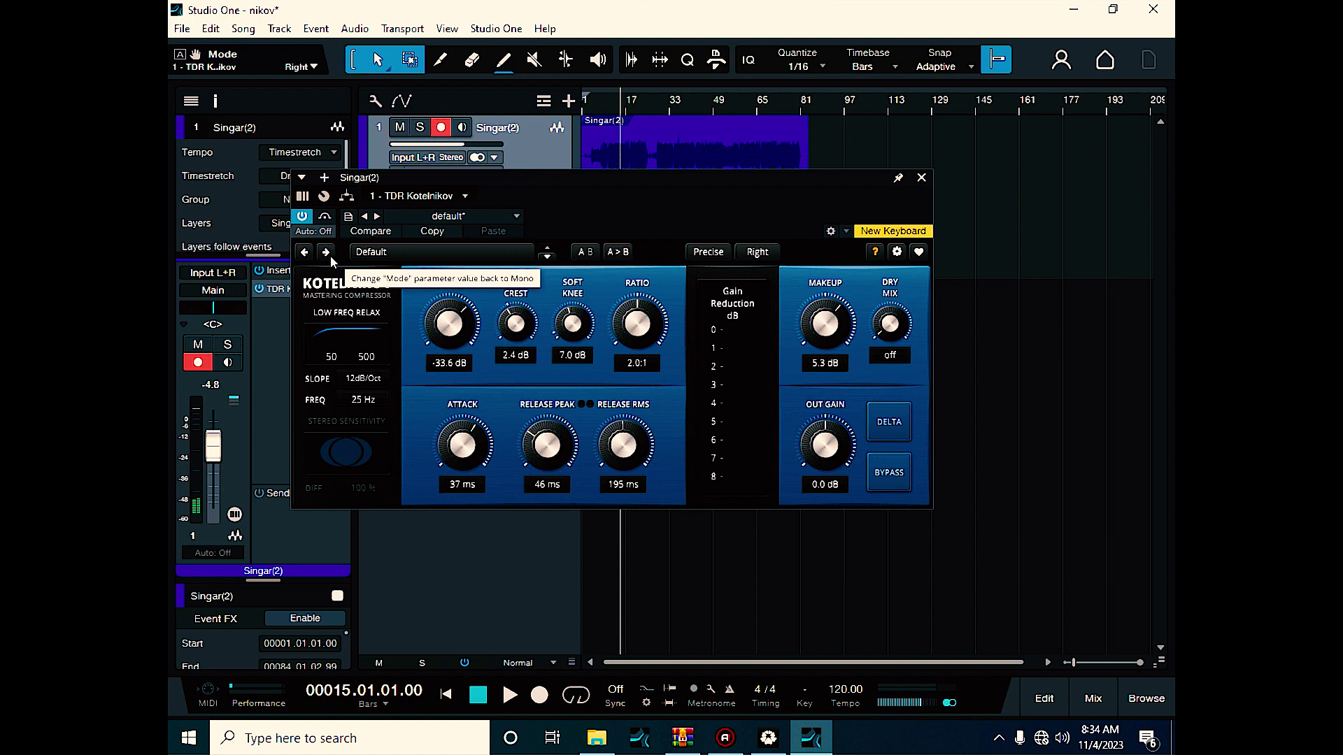
click(326, 253)
click(316, 260)
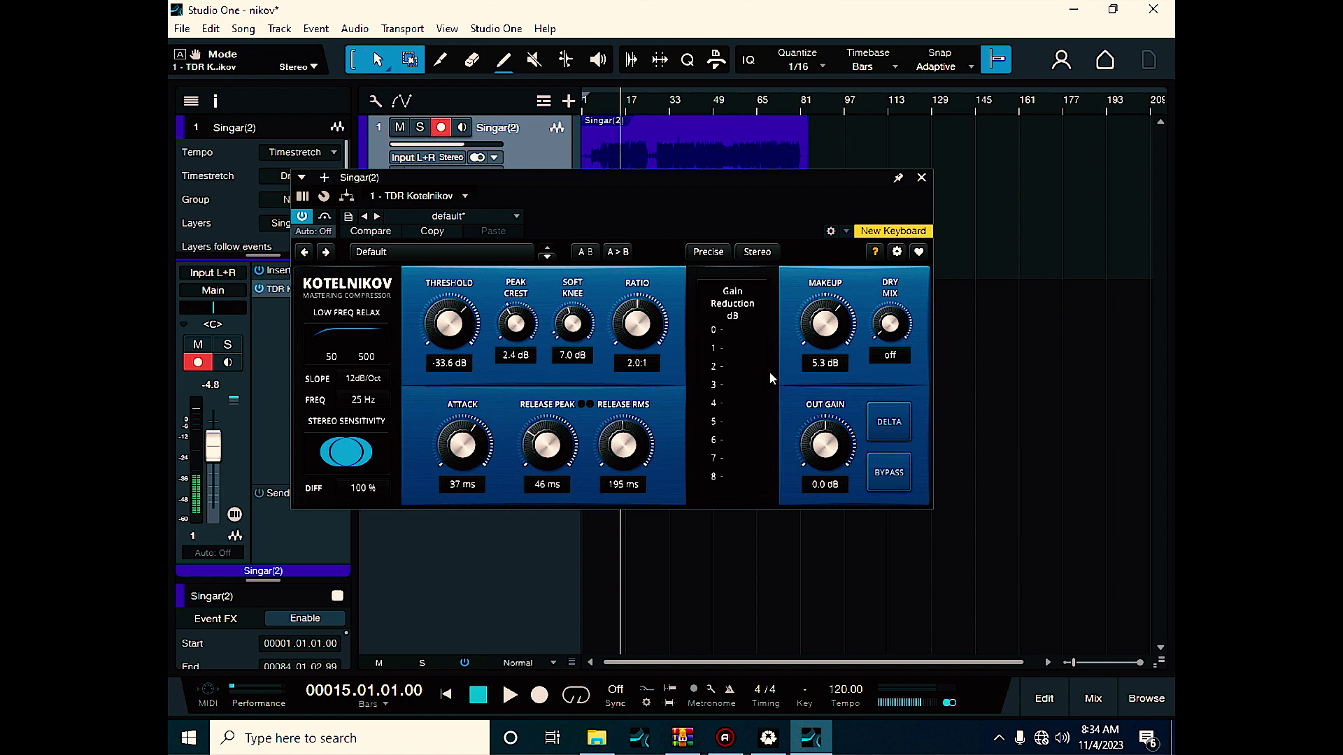
Adjust the compressor meter's scale and switch its view between Gain Reduction and Total Gain, ending on Gain Reduction
click(735, 332)
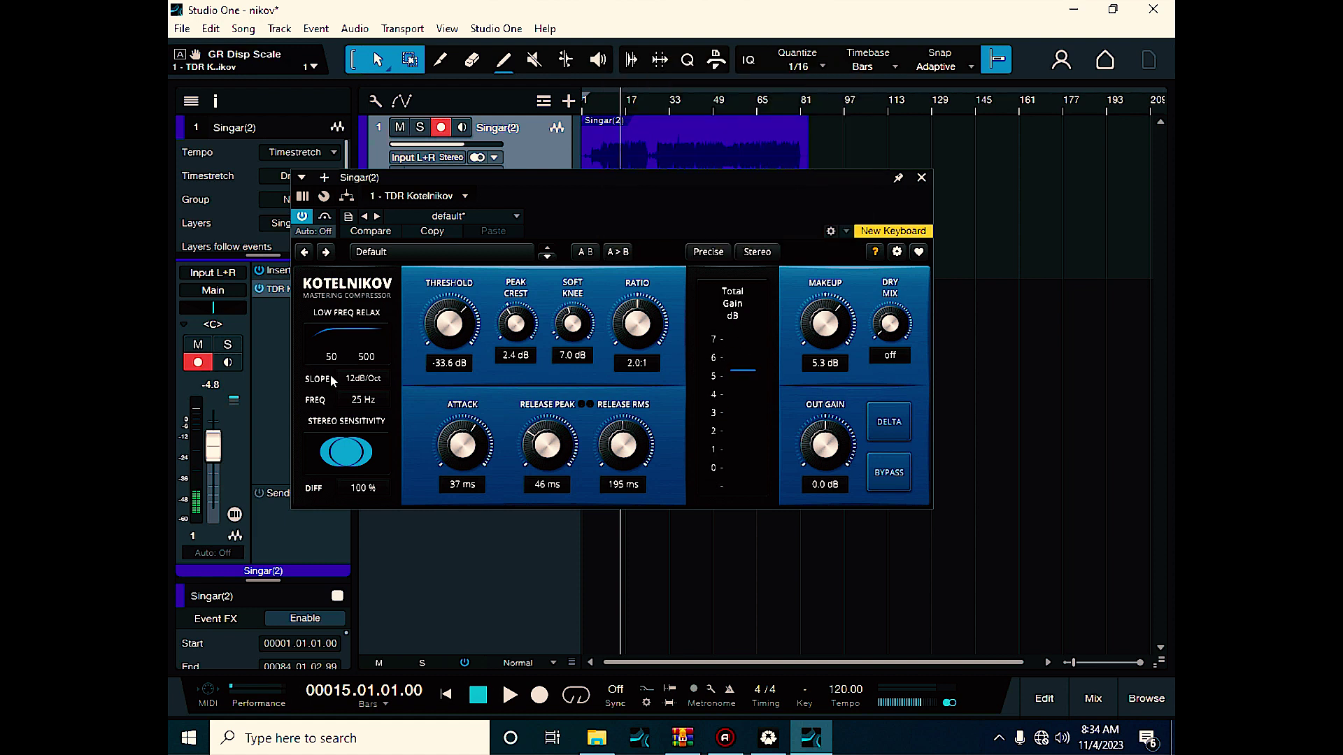
click(743, 307)
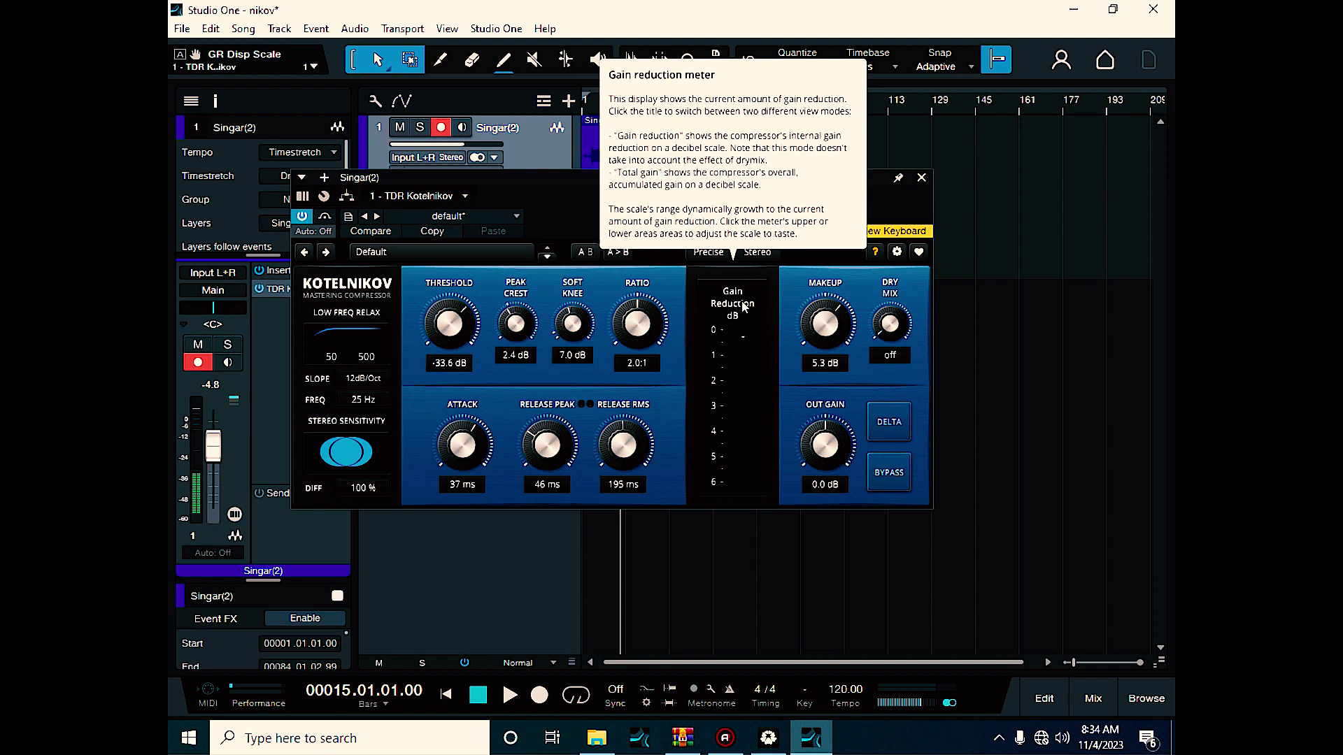
click(743, 307)
click(743, 308)
click(743, 307)
click(744, 307)
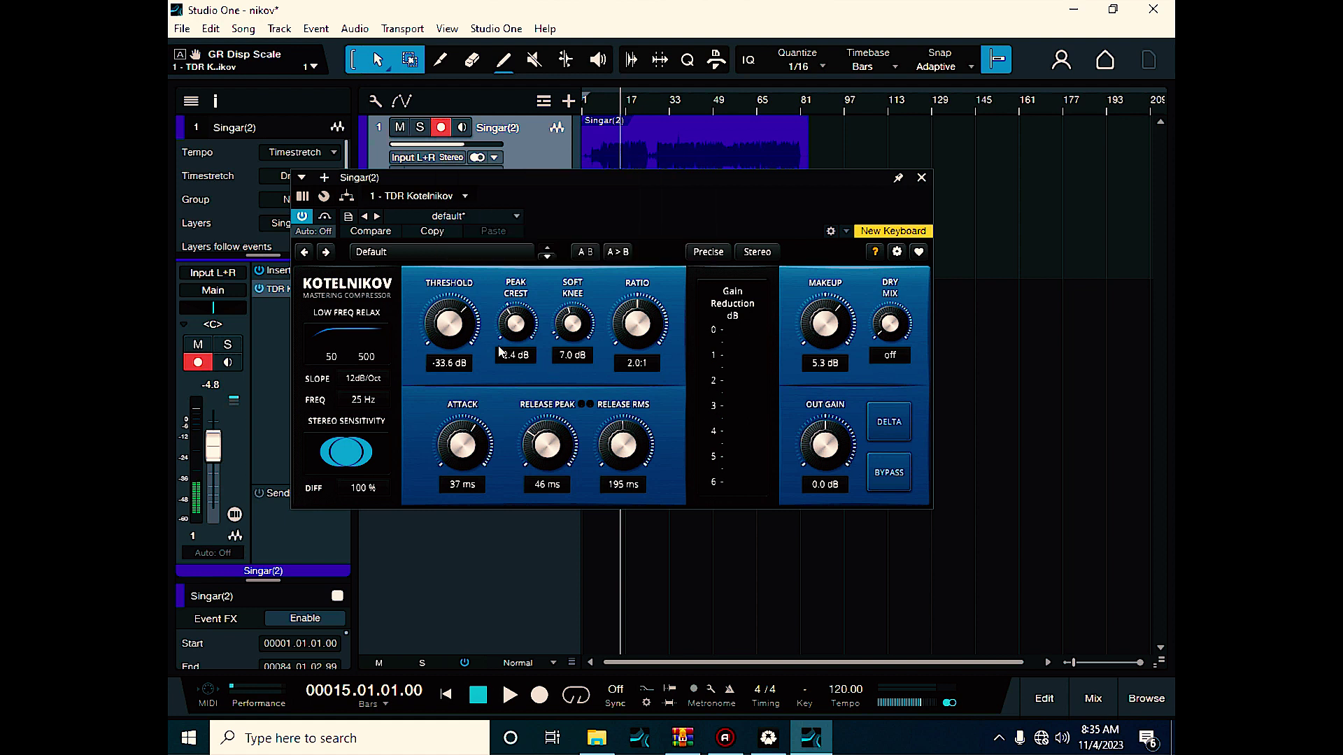
Read the Threshold help, move the compressor window upward, and lower the Singar(2) track's volume fader to minus infinity
mouse_move(731, 328)
mouse_move(451, 325)
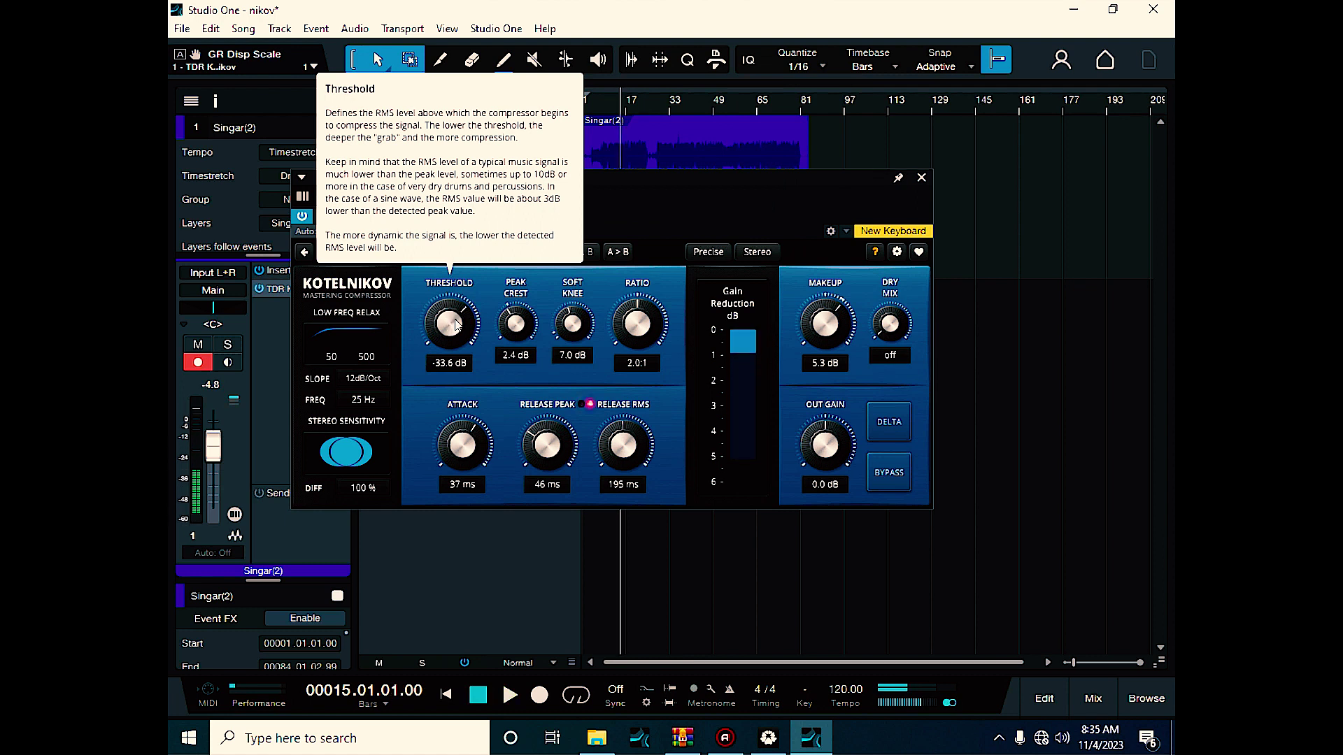
drag(472, 190, 476, 102)
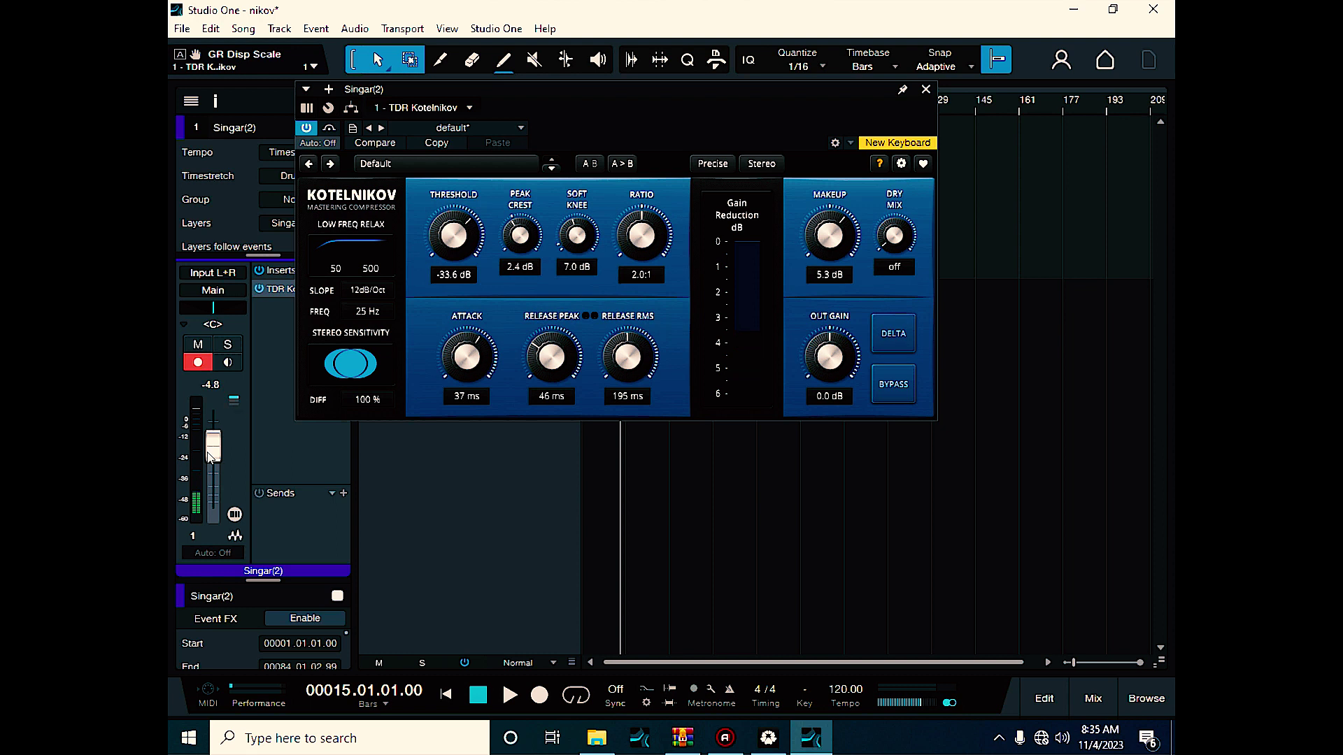
drag(207, 456, 440, 537)
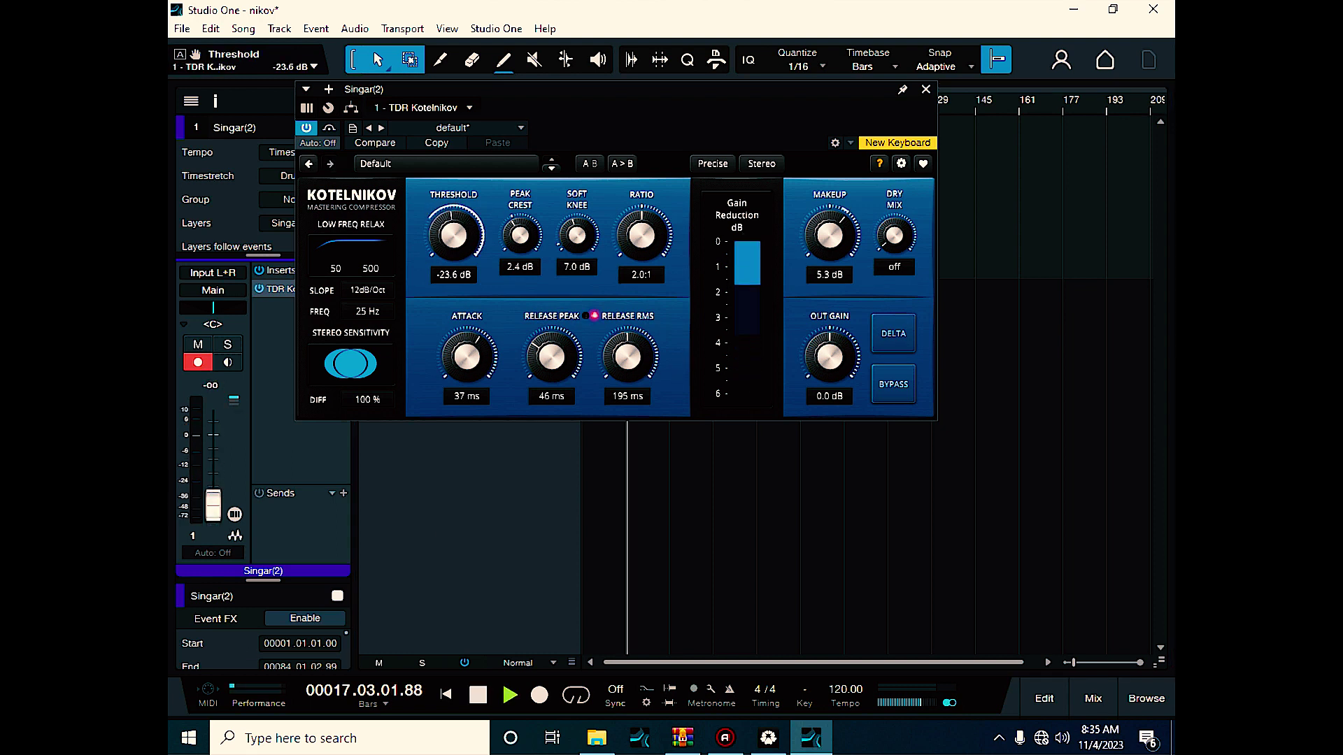
With the track playing, set the threshold to -22.6 dB and the Gain Reduction meter's scale to a 3 dB range
drag(447, 280, 447, 279)
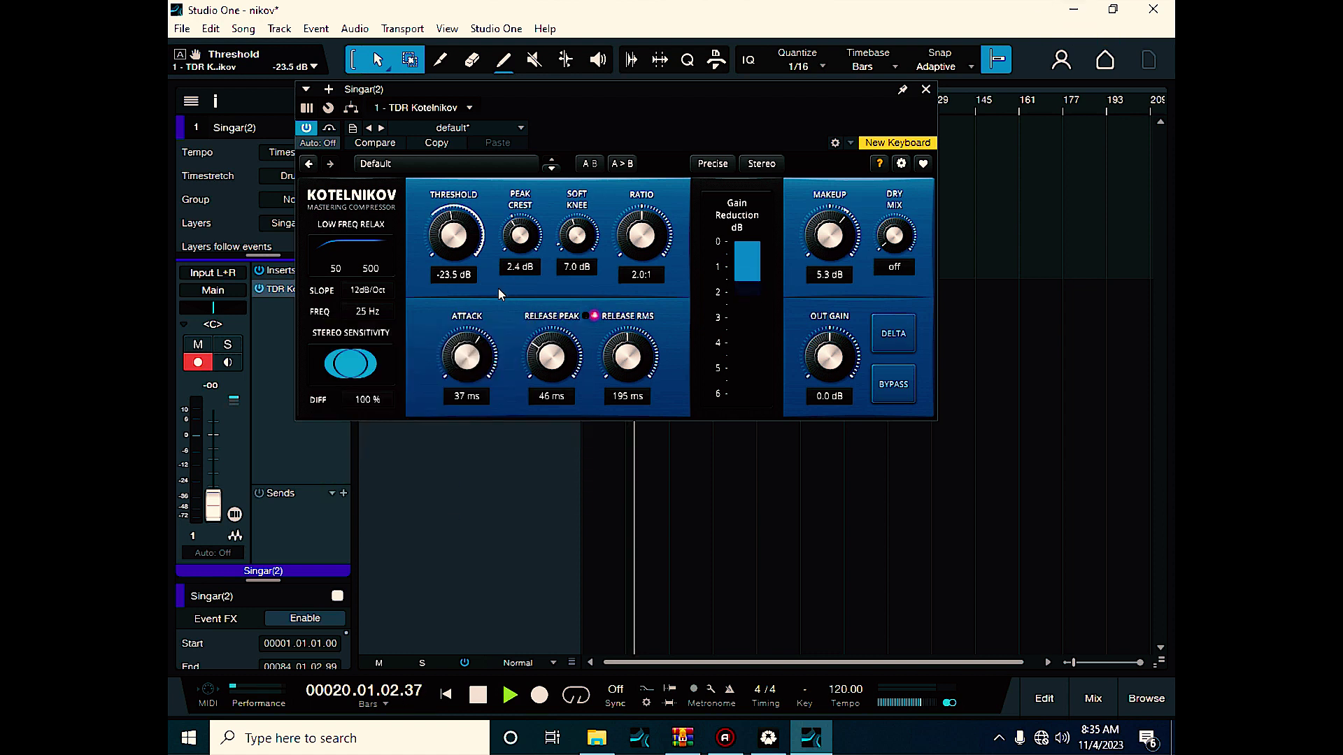
click(733, 262)
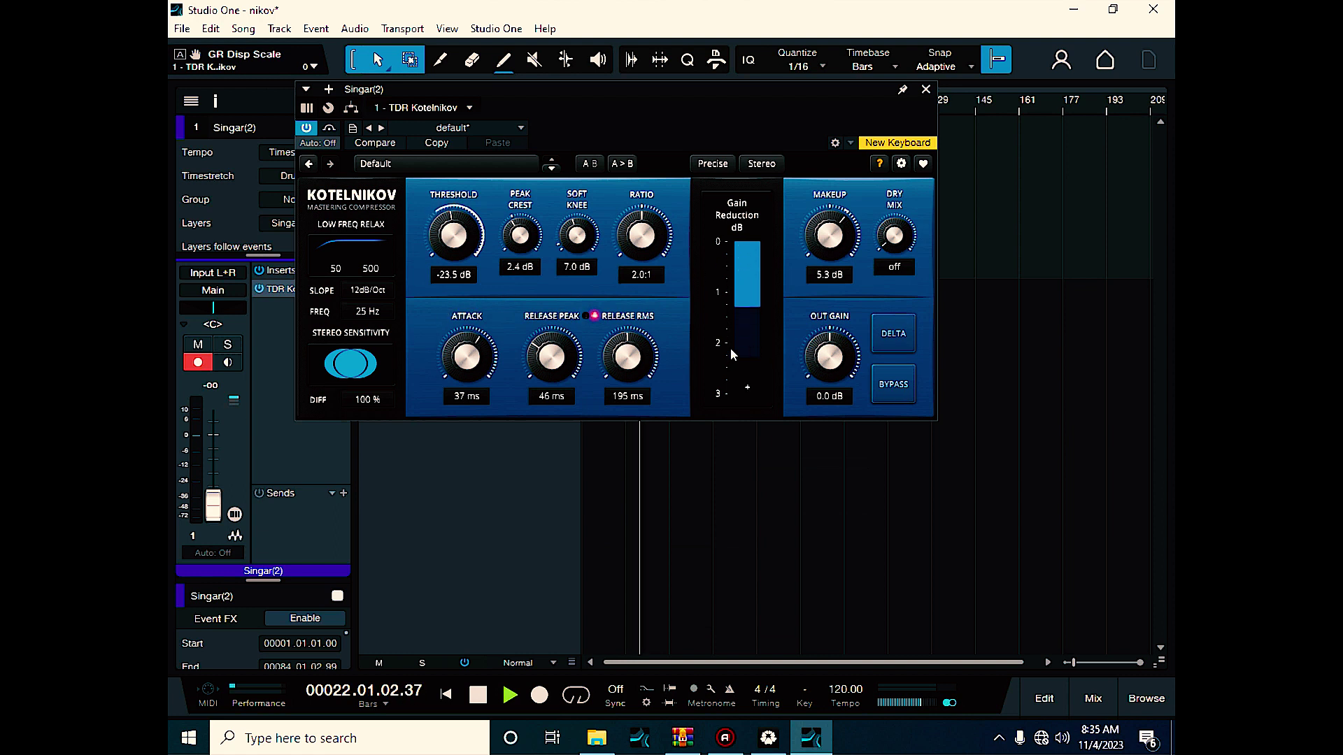
click(737, 213)
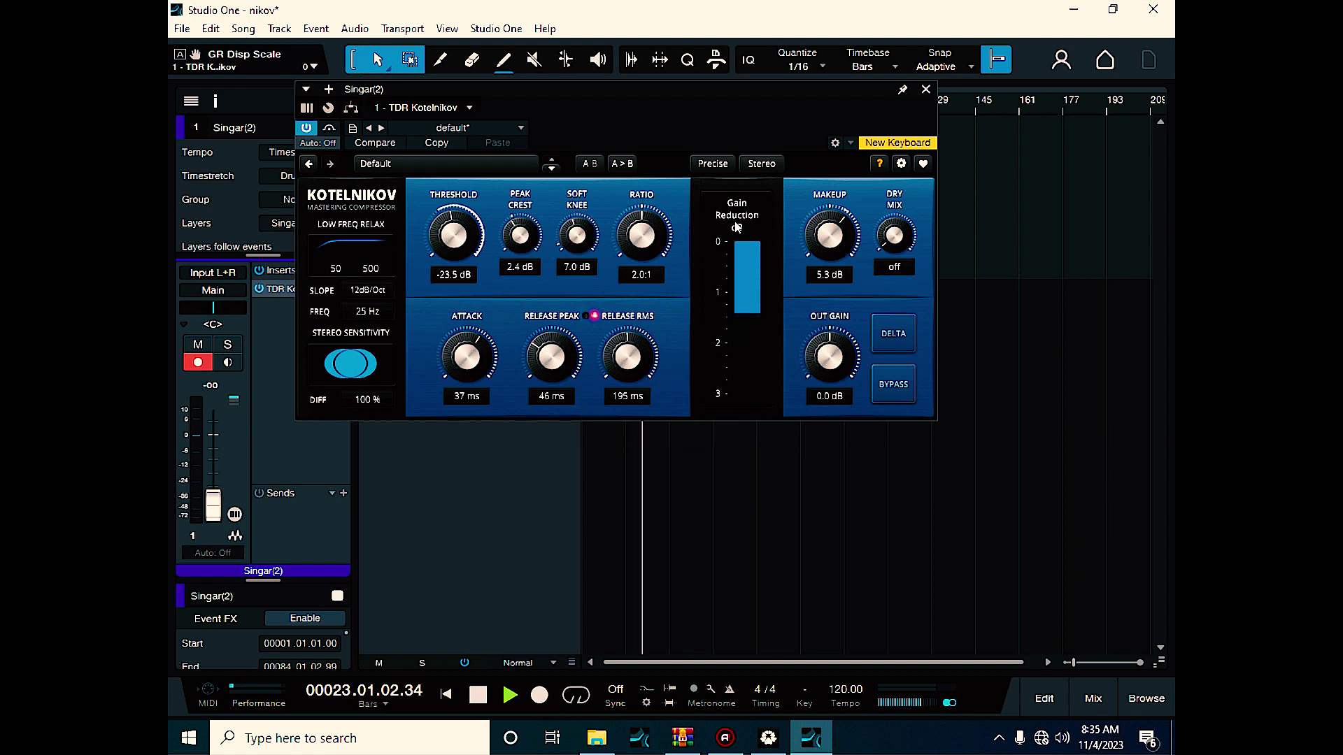
click(736, 227)
drag(453, 235, 454, 230)
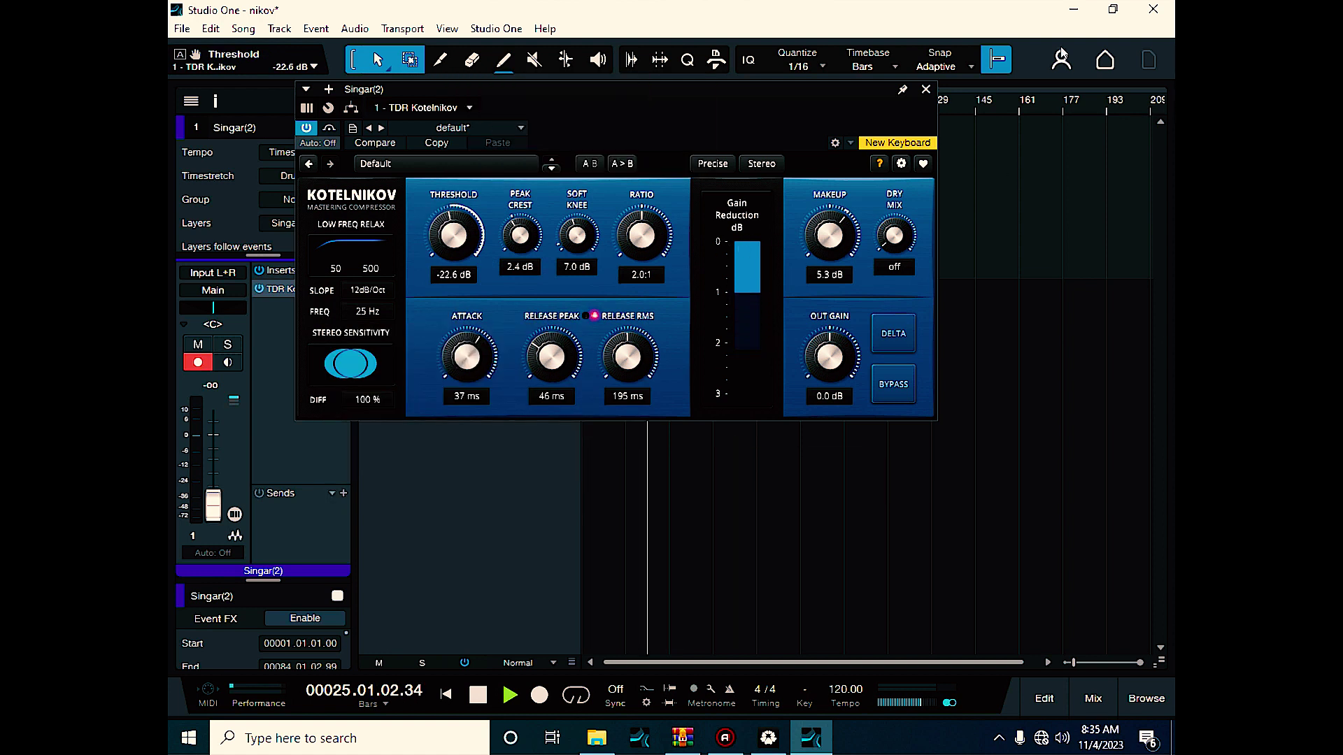